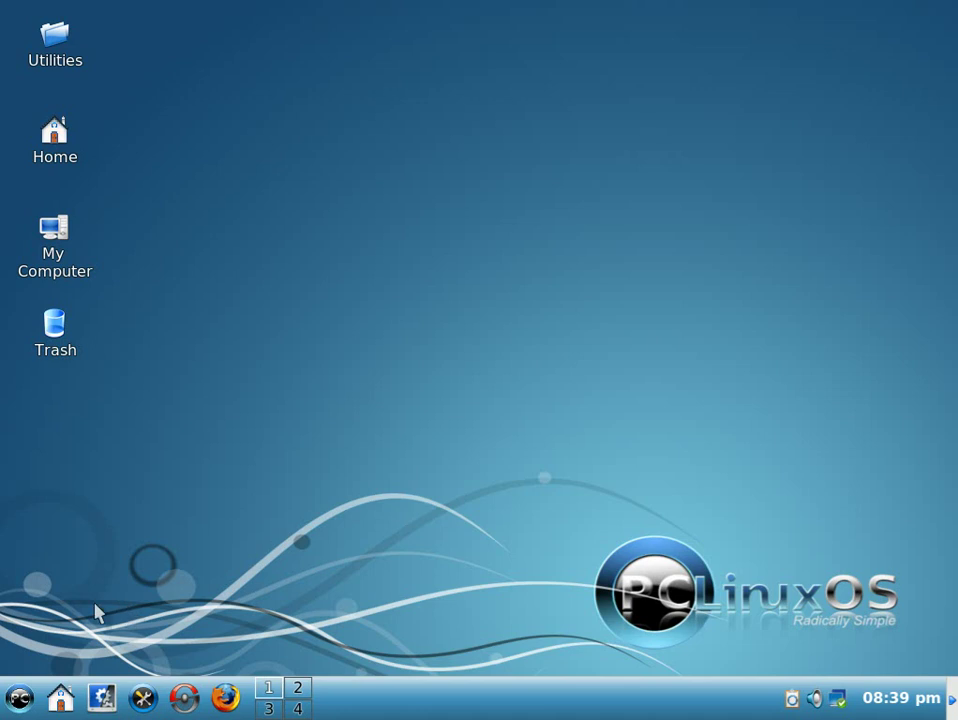
# - Open the PCLinuxOS K menu to show All Applications and Actions
pyautogui.click(18, 698)
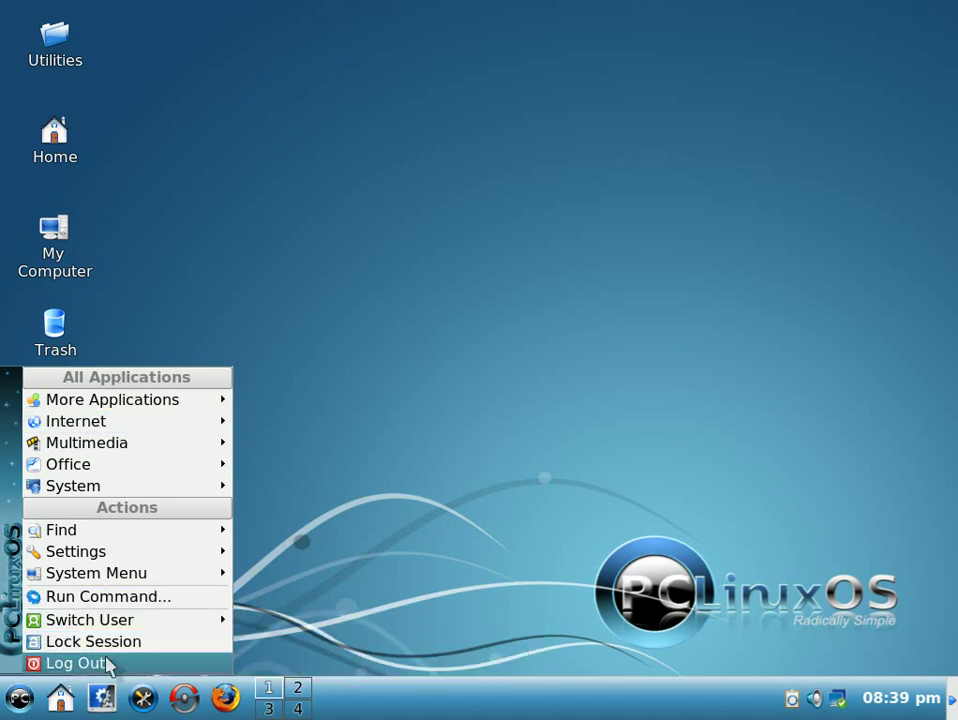
# - Dismiss the K menu so only the bare desktop and panel remain
pyautogui.click(352, 376)
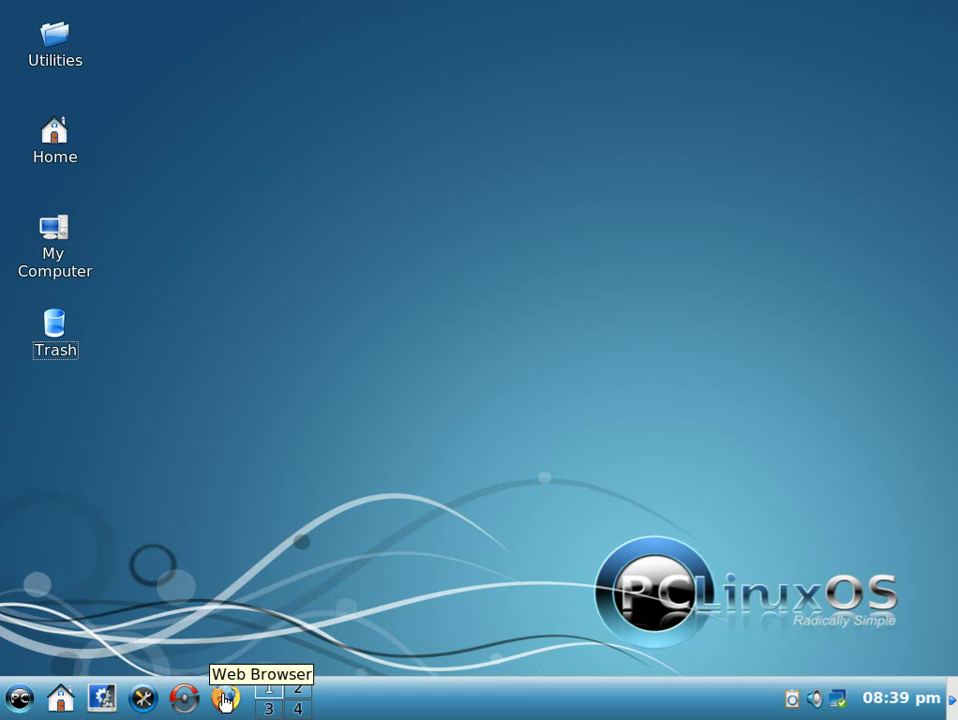
# - Launch Firefox and scroll through the local Welcome to PCLinuxOS start page
pyautogui.click(224, 700)
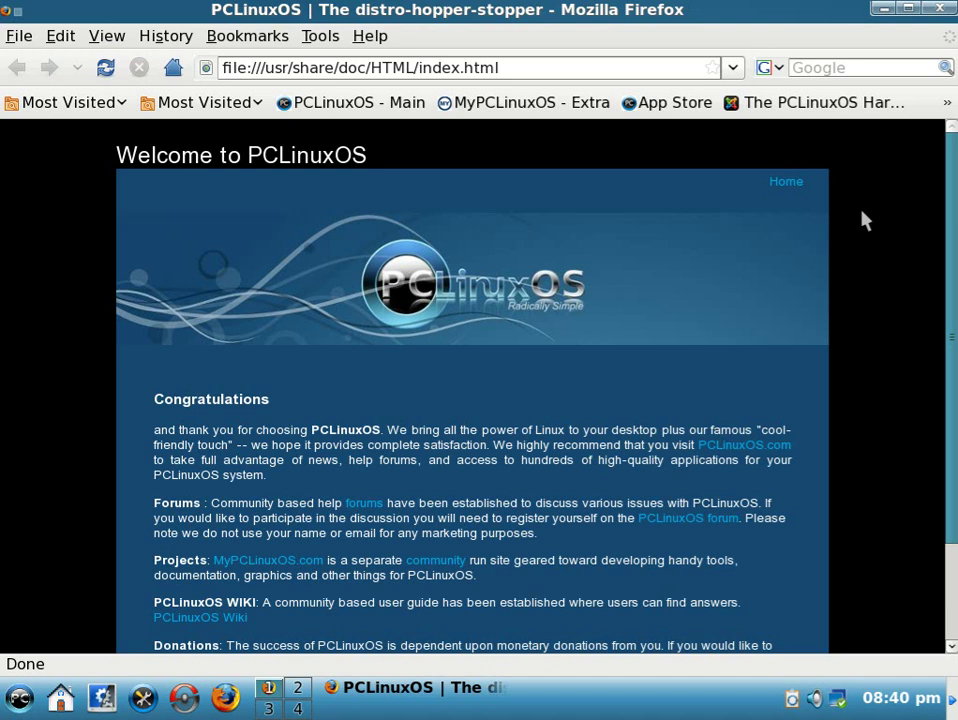
pyautogui.scroll(-1, 886, 222)
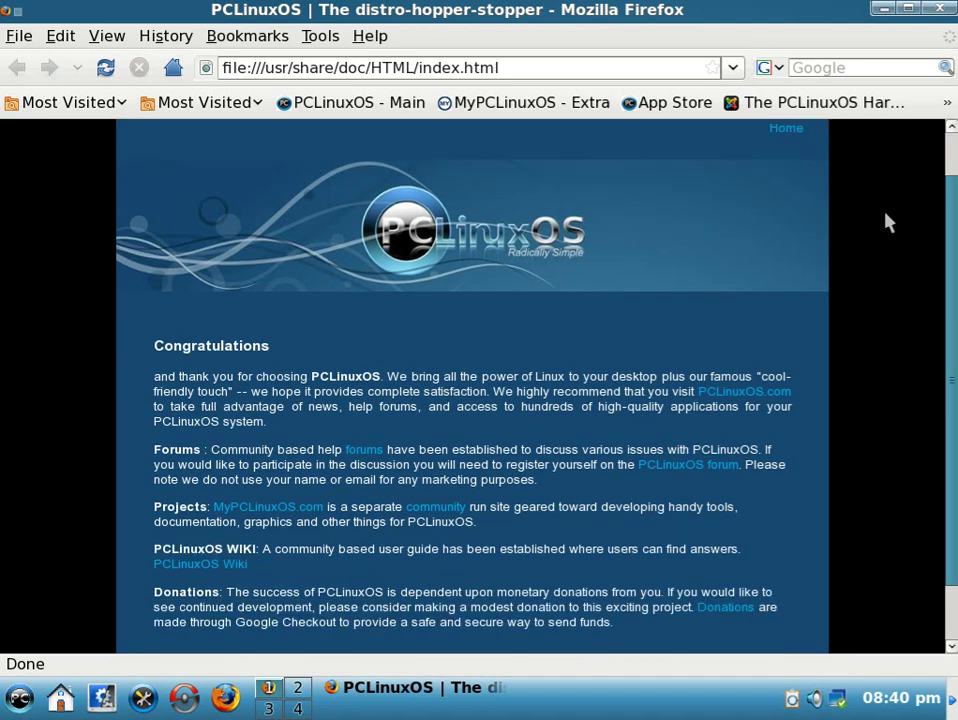
pyautogui.scroll(-1, 886, 222)
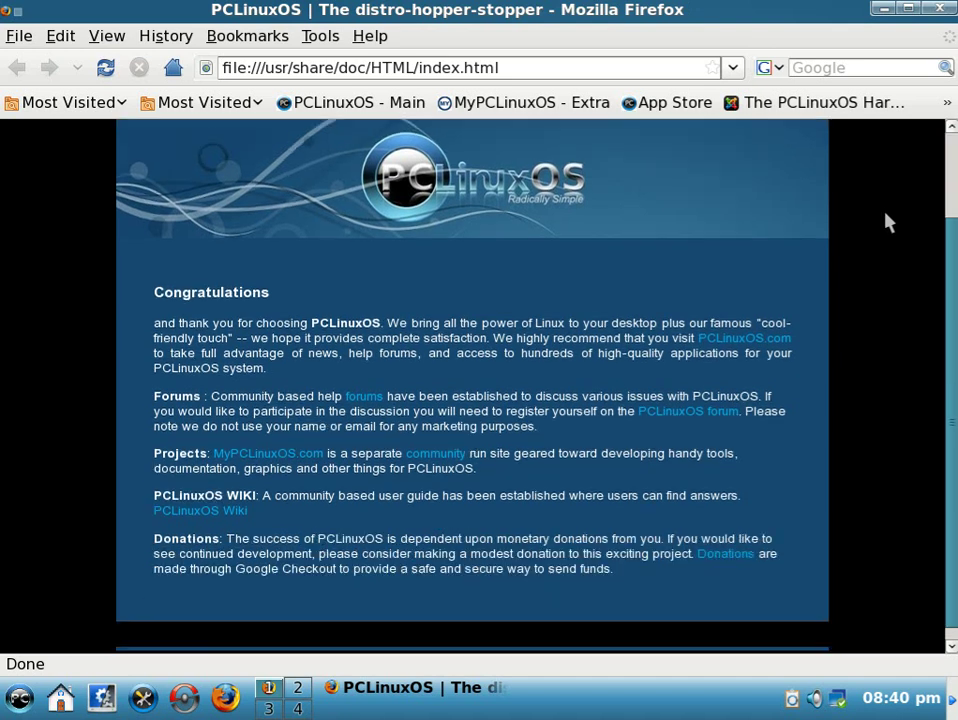
pyautogui.scroll(2, 886, 222)
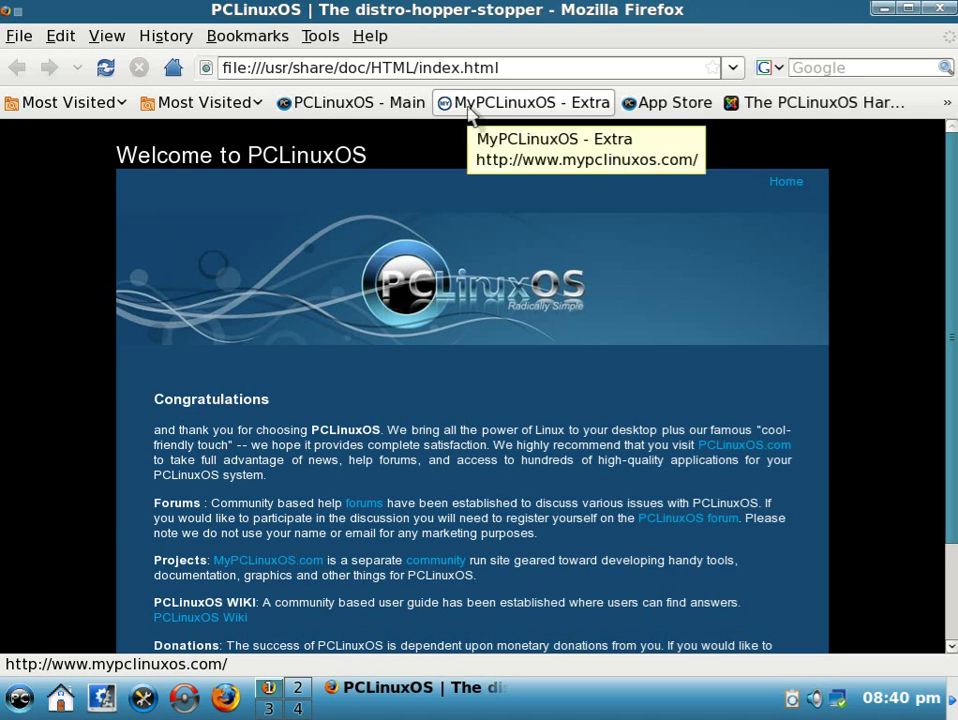
# - Go to the 'MyPCLinuxOS - Extra' bookmark and read down to the July 2009 magazine feature
pyautogui.click(472, 110)
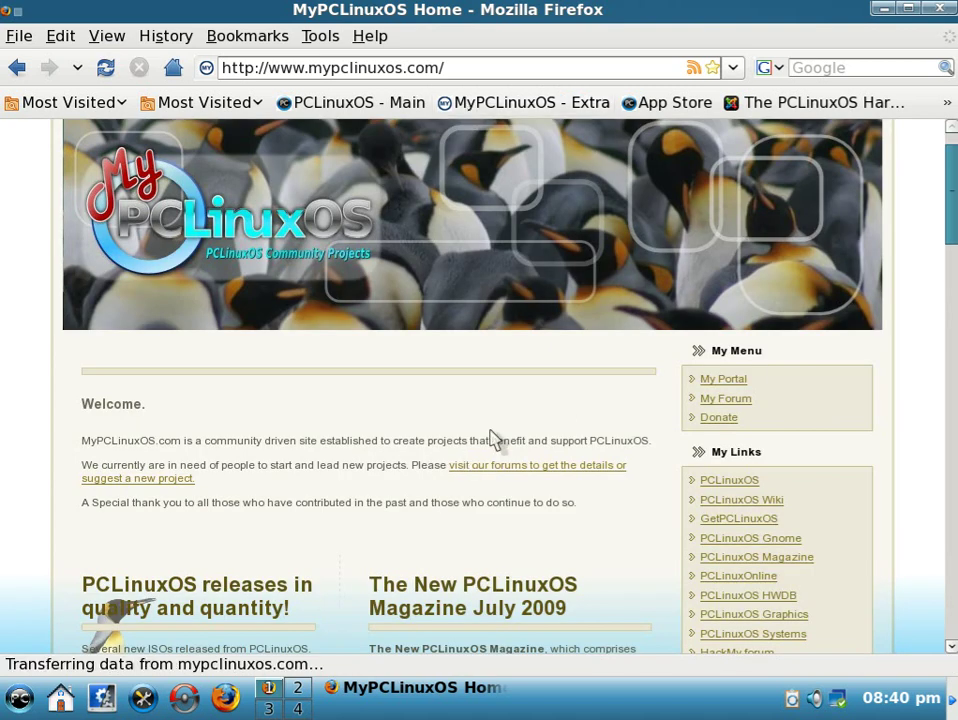
pyautogui.scroll(-2, 492, 439)
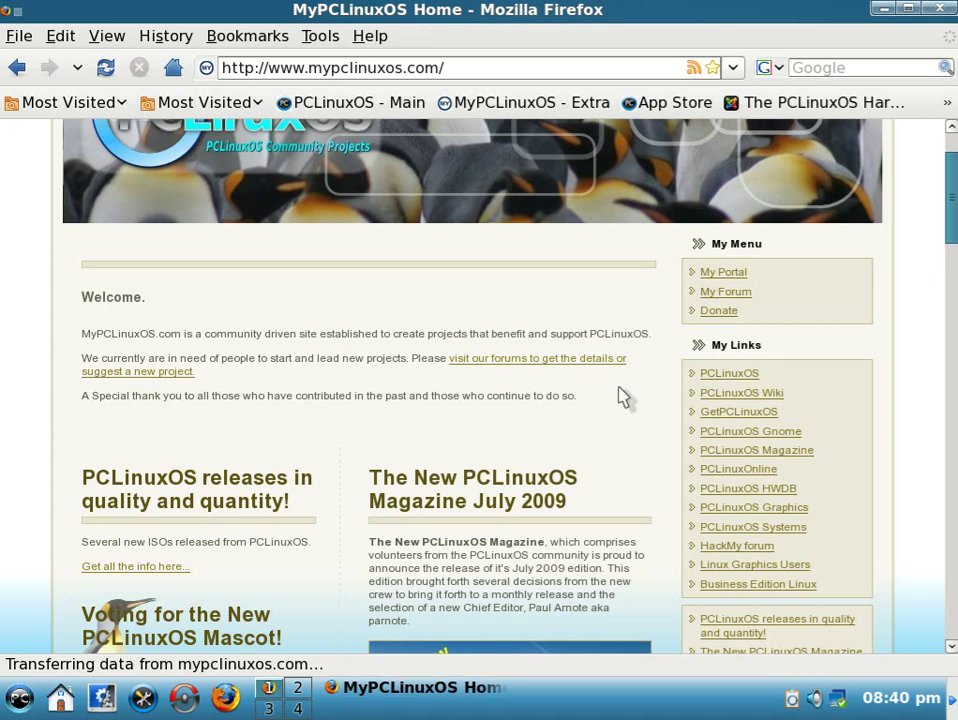
pyautogui.scroll(-4, 632, 398)
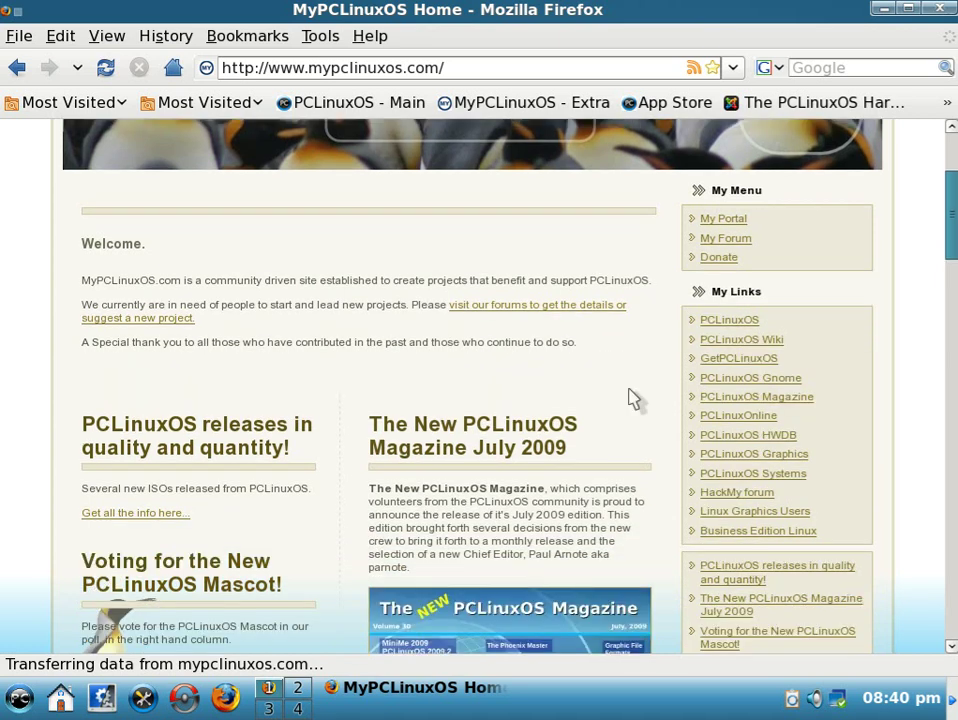
pyautogui.scroll(-1, 632, 398)
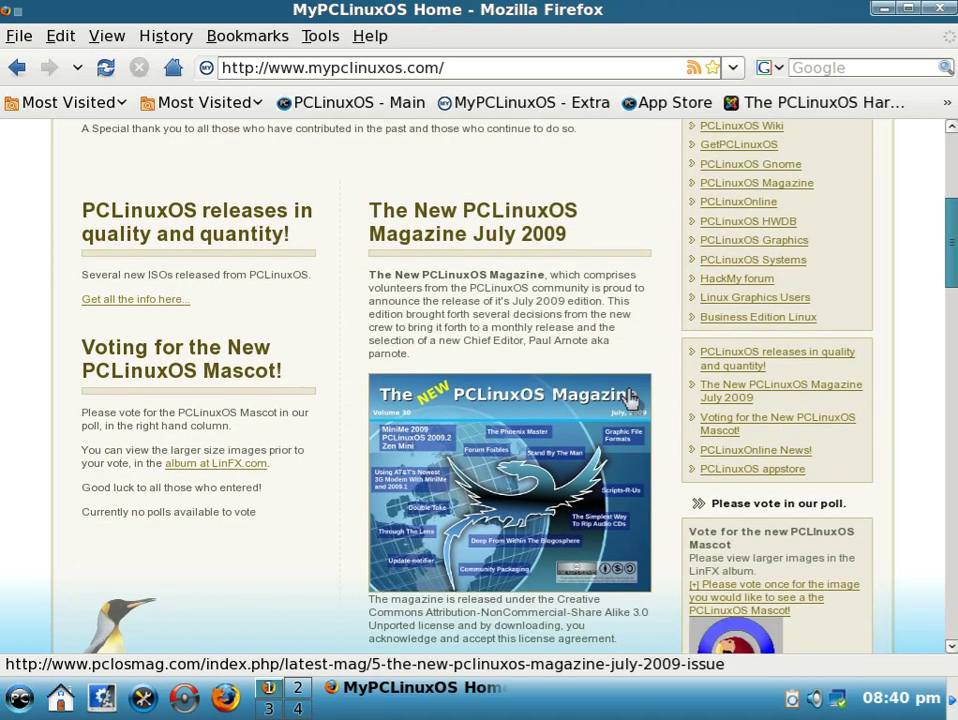
# - Open the July 2009 PCLinuxOS Magazine download page and view its 3 MB PDF details
pyautogui.click(549, 480)
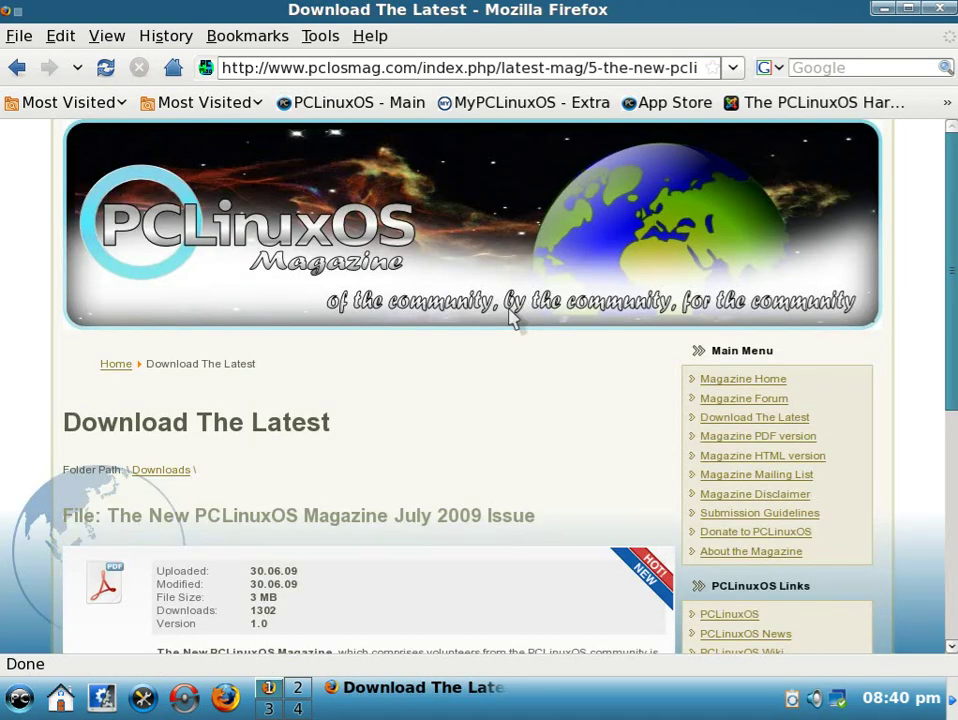
pyautogui.scroll(-2, 492, 391)
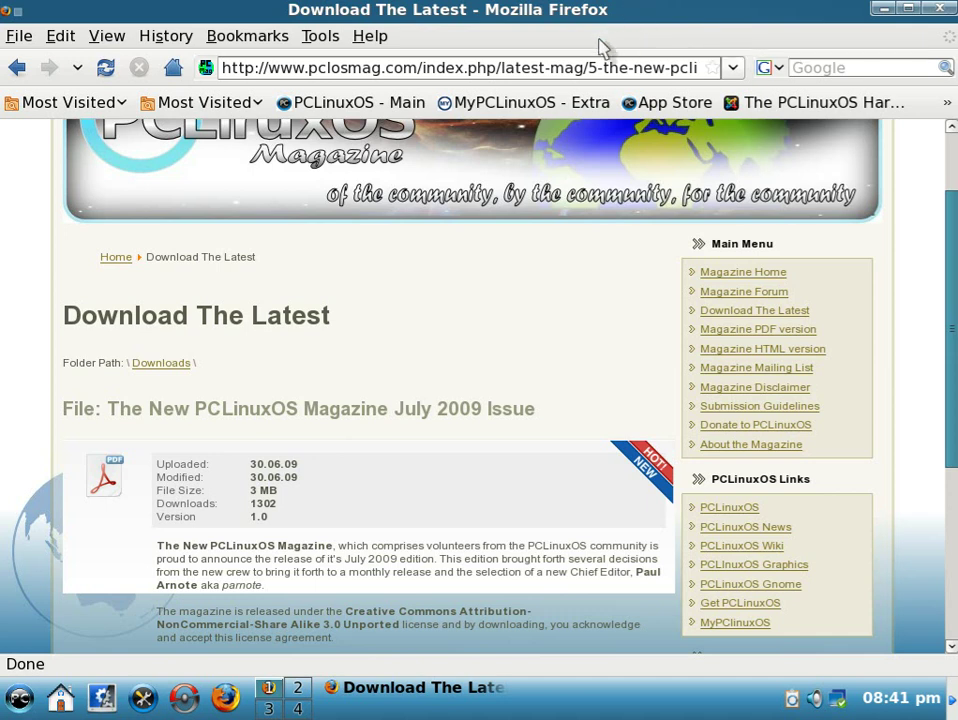
pyautogui.click(370, 37)
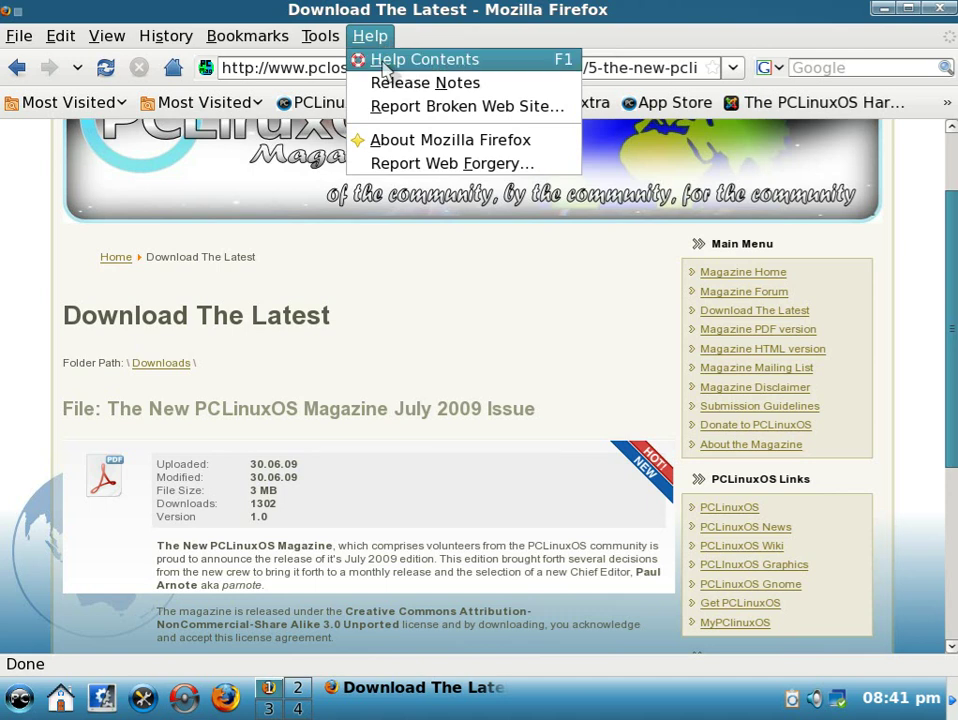
pyautogui.click(400, 150)
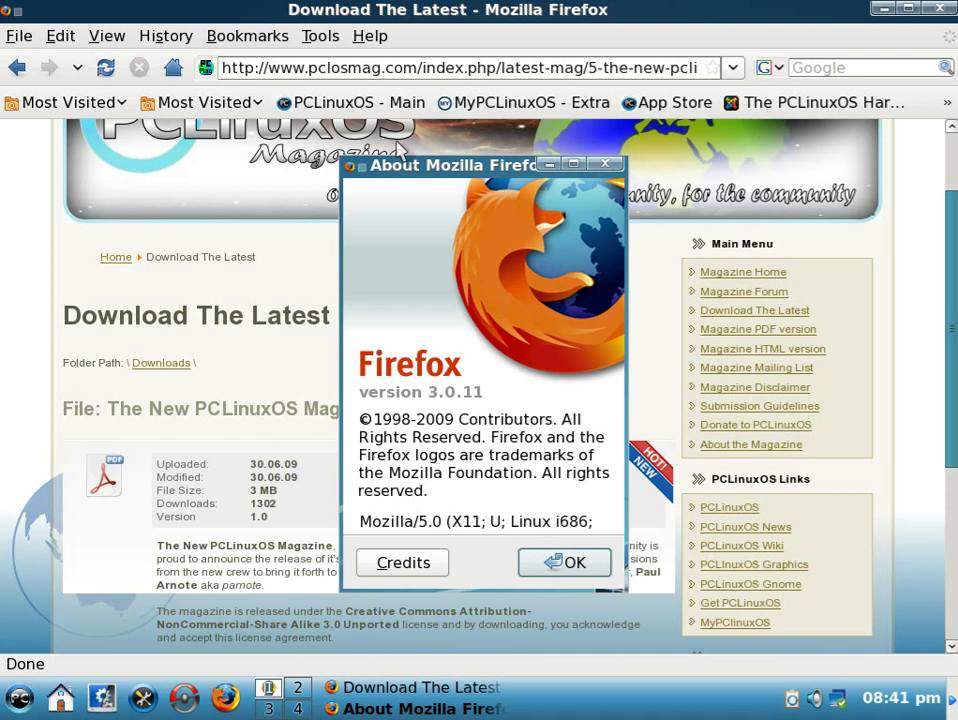
pyautogui.click(566, 563)
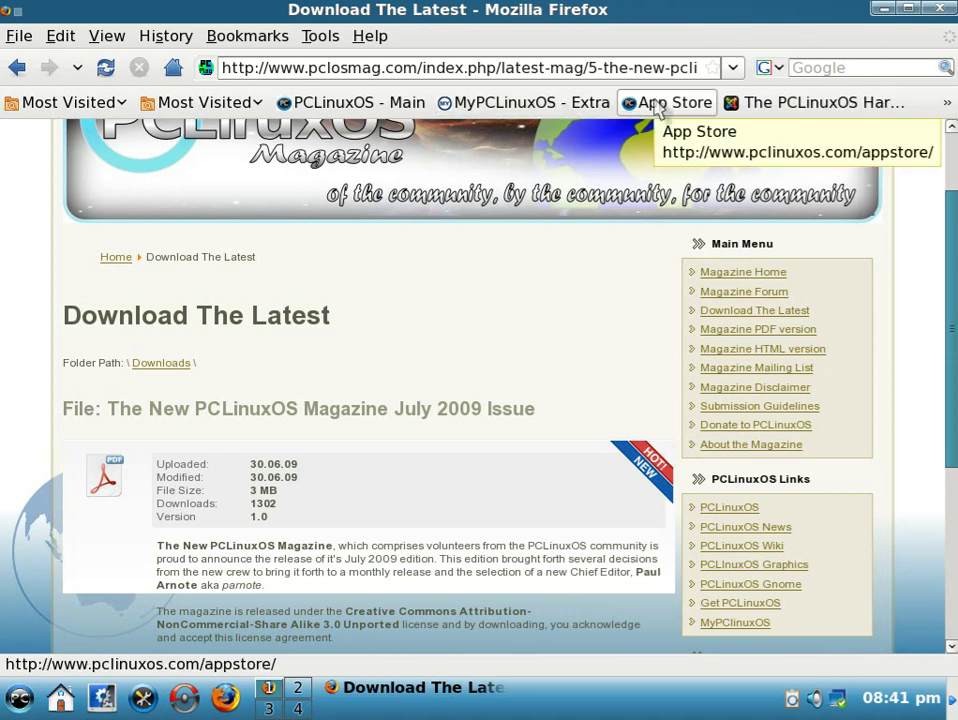
# - Go to the App Store bookmark and browse the first PCLinuxOS Appstore application posts
pyautogui.click(657, 106)
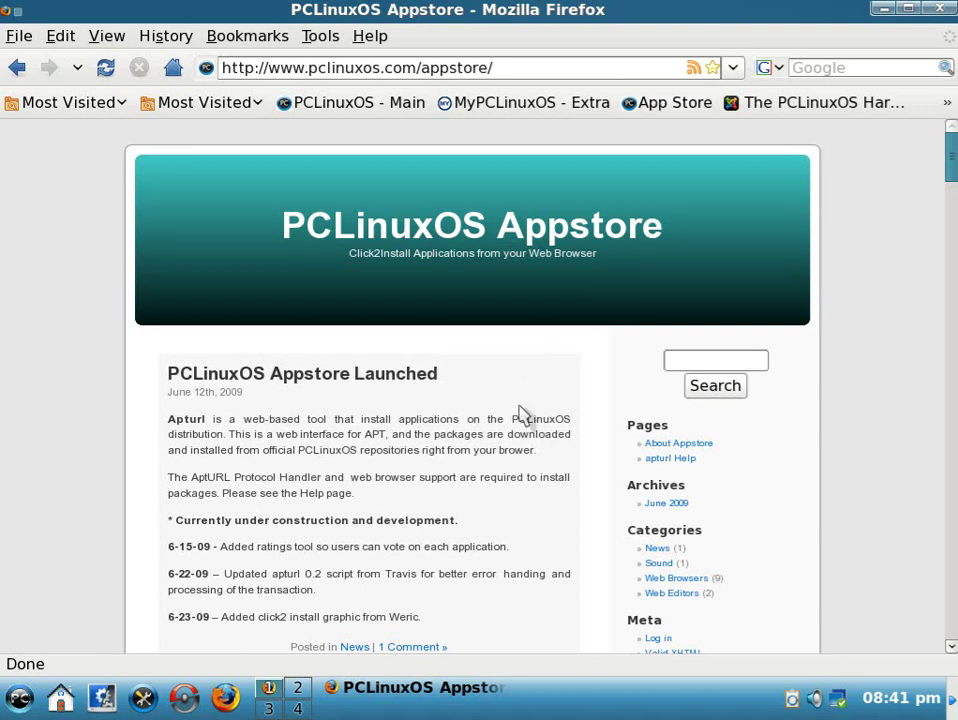
pyautogui.scroll(-5, 528, 416)
pyautogui.scroll(-5, 547, 410)
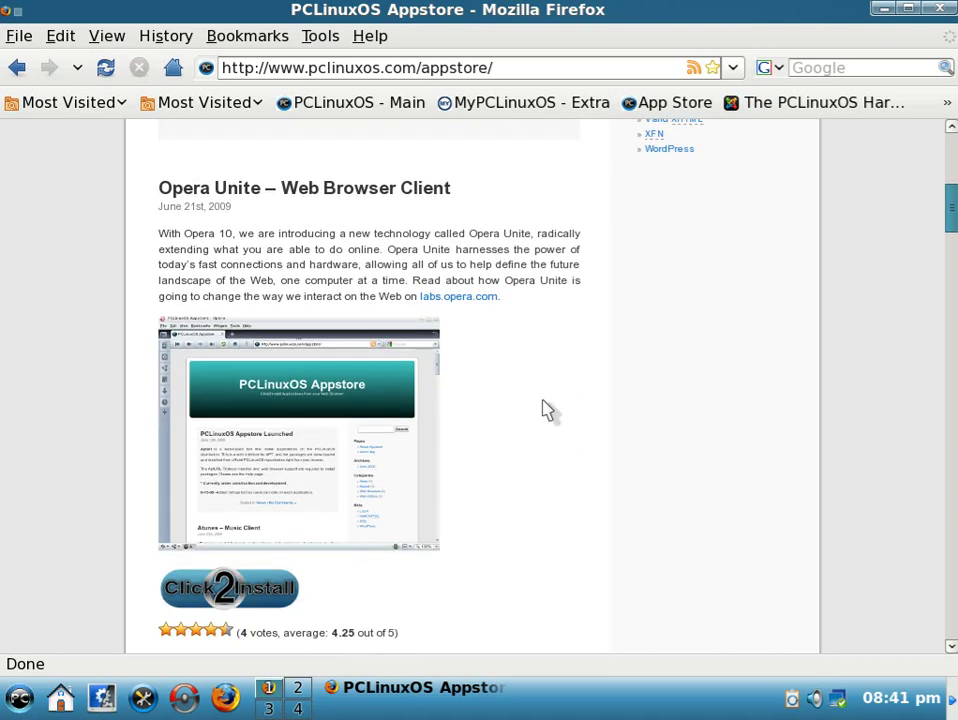
pyautogui.scroll(-11, 547, 410)
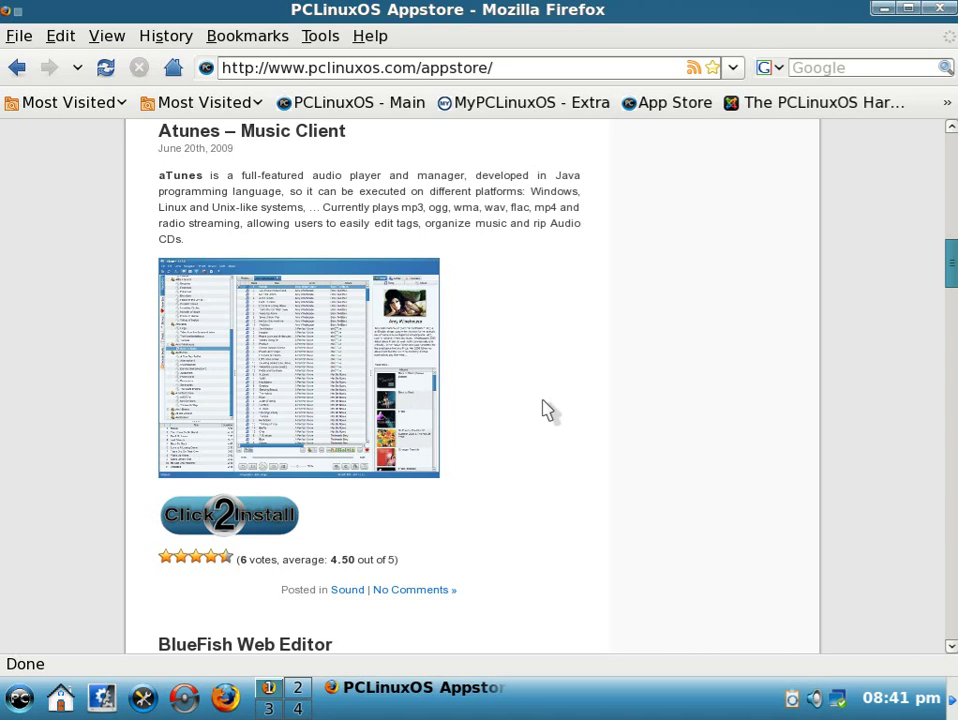
pyautogui.scroll(-10, 547, 410)
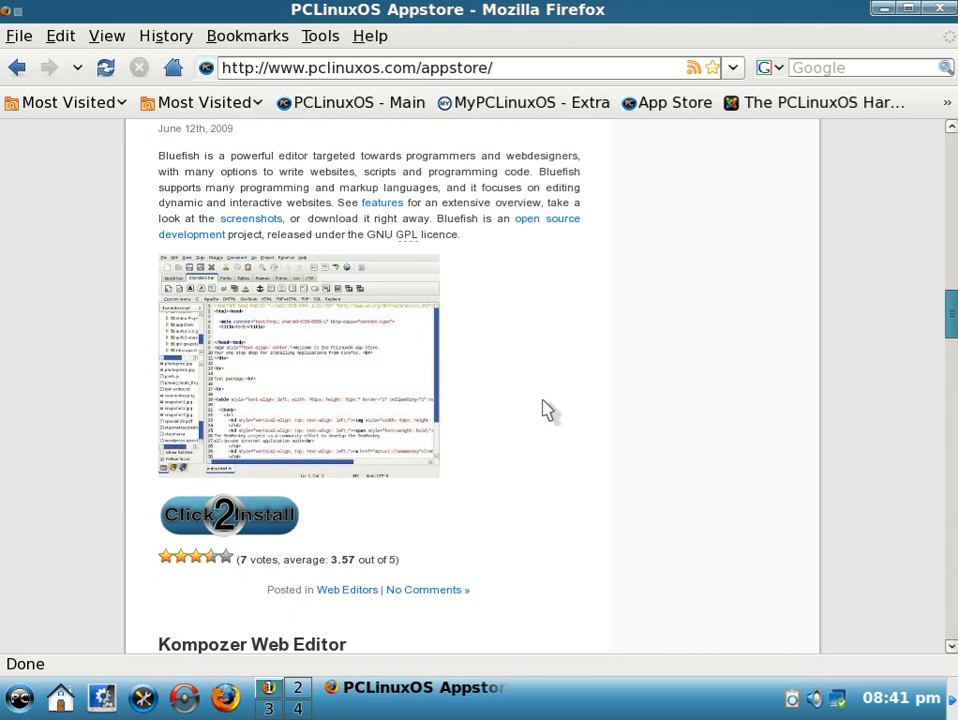
pyautogui.scroll(-10, 547, 410)
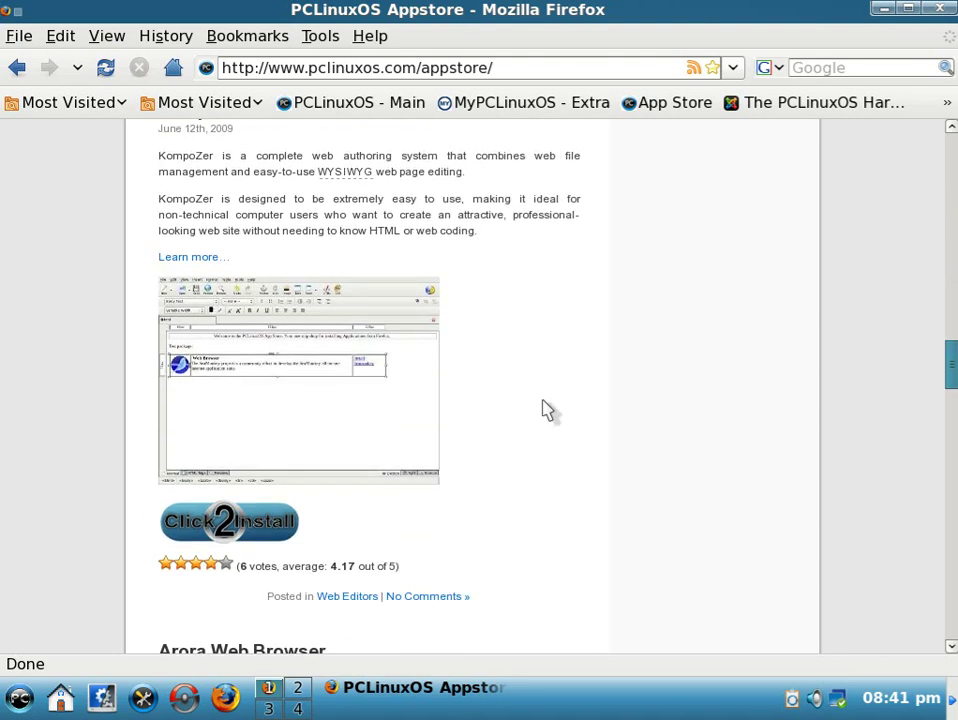
pyautogui.scroll(-5, 547, 410)
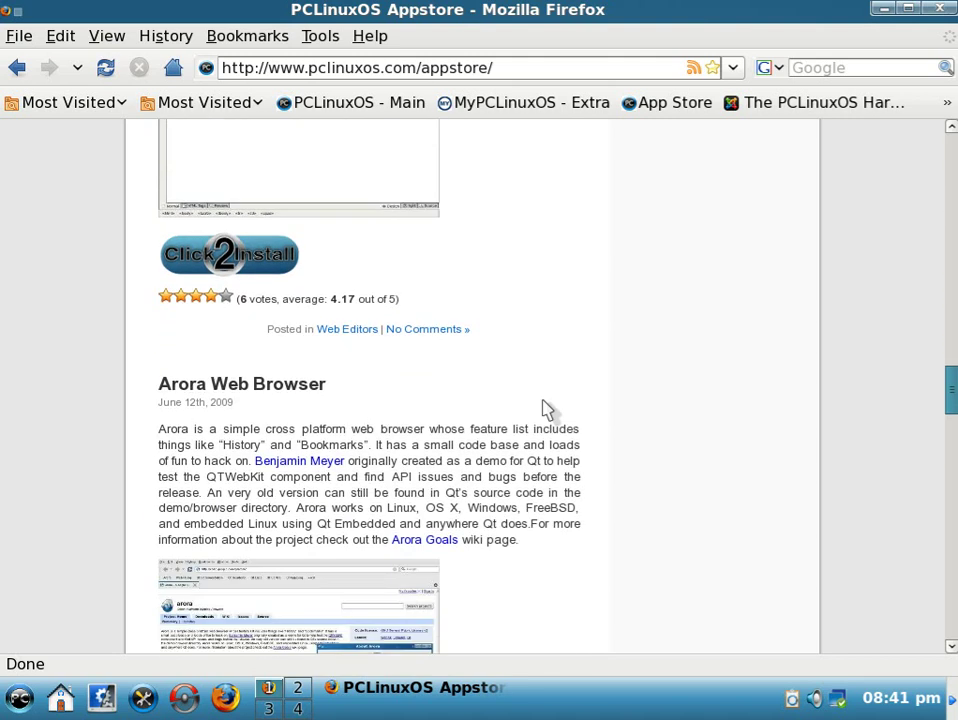
pyautogui.scroll(-12, 547, 410)
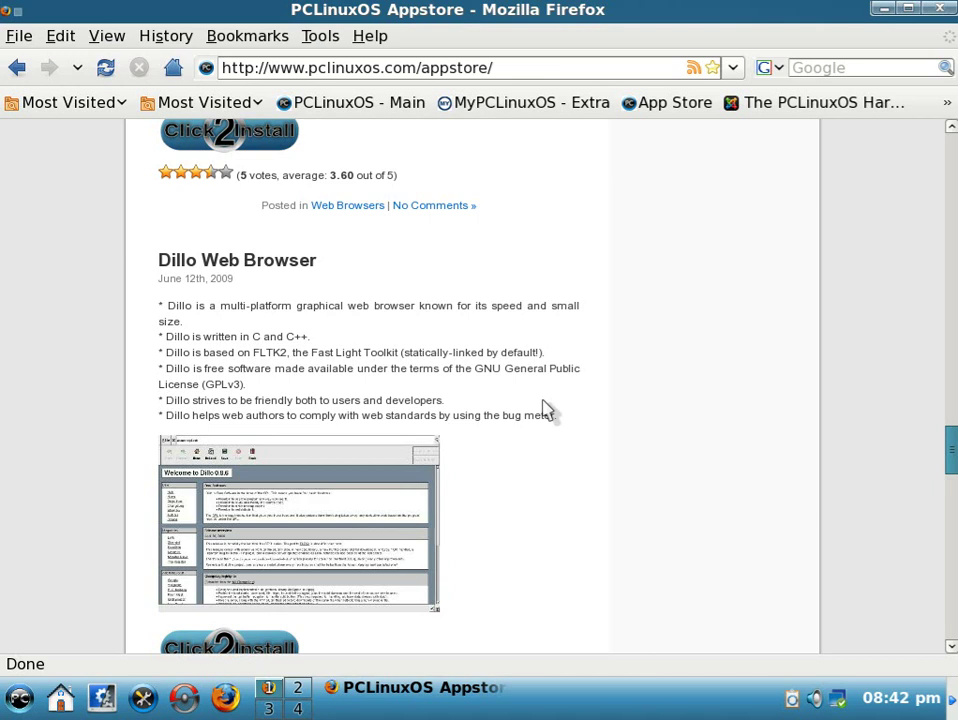
# - Continue down the Appstore posts to Flock, then close Firefox
pyautogui.scroll(-5, 547, 410)
pyautogui.scroll(-5, 545, 410)
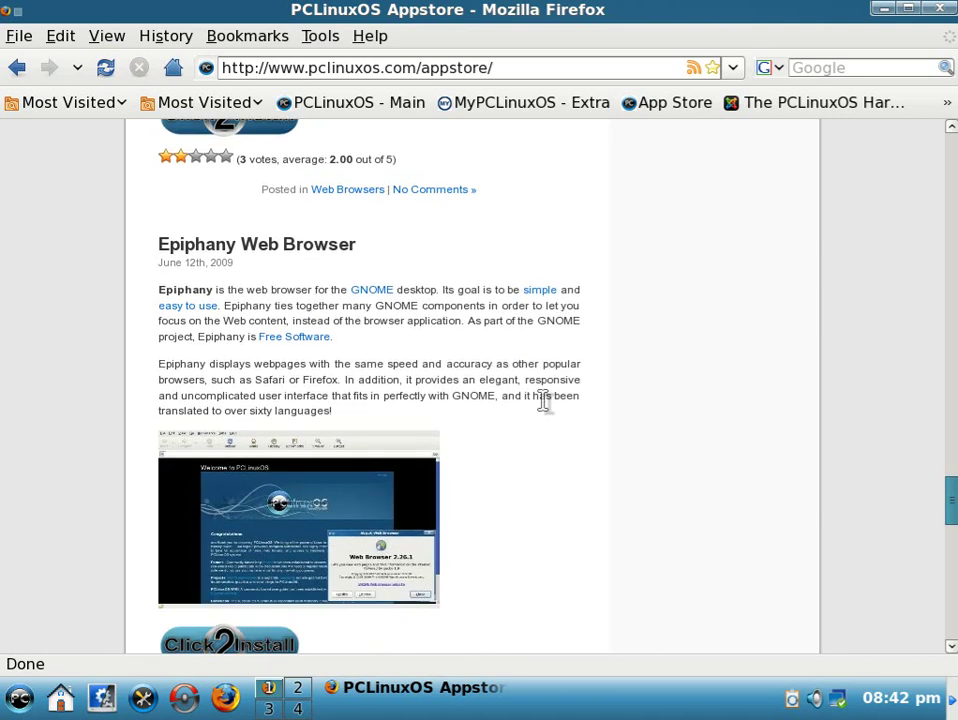
pyautogui.scroll(-10, 545, 405)
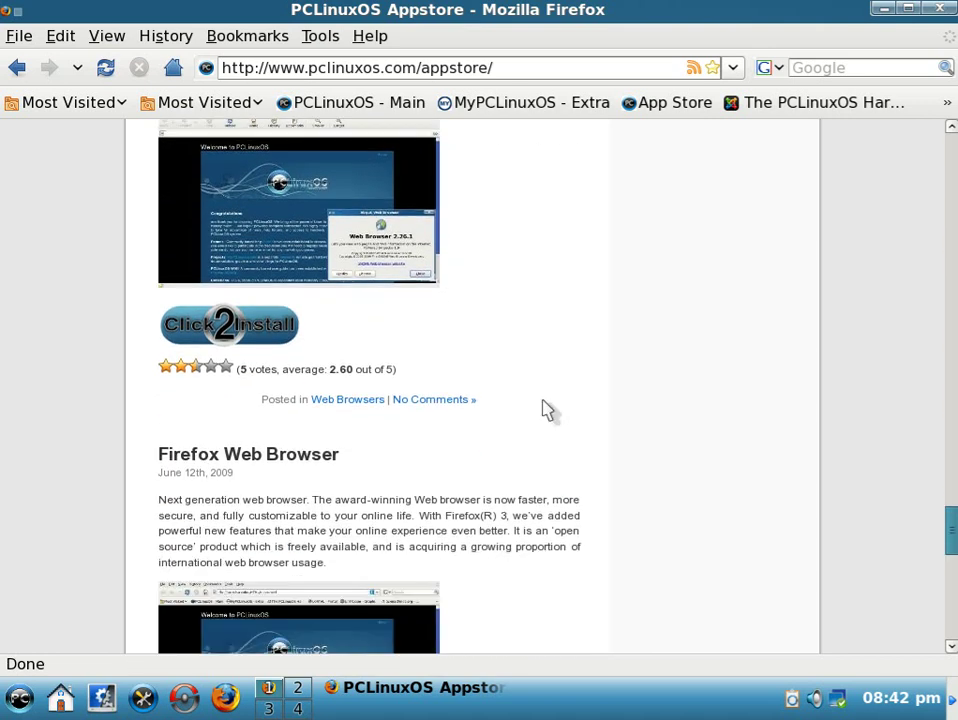
pyautogui.scroll(-10, 547, 410)
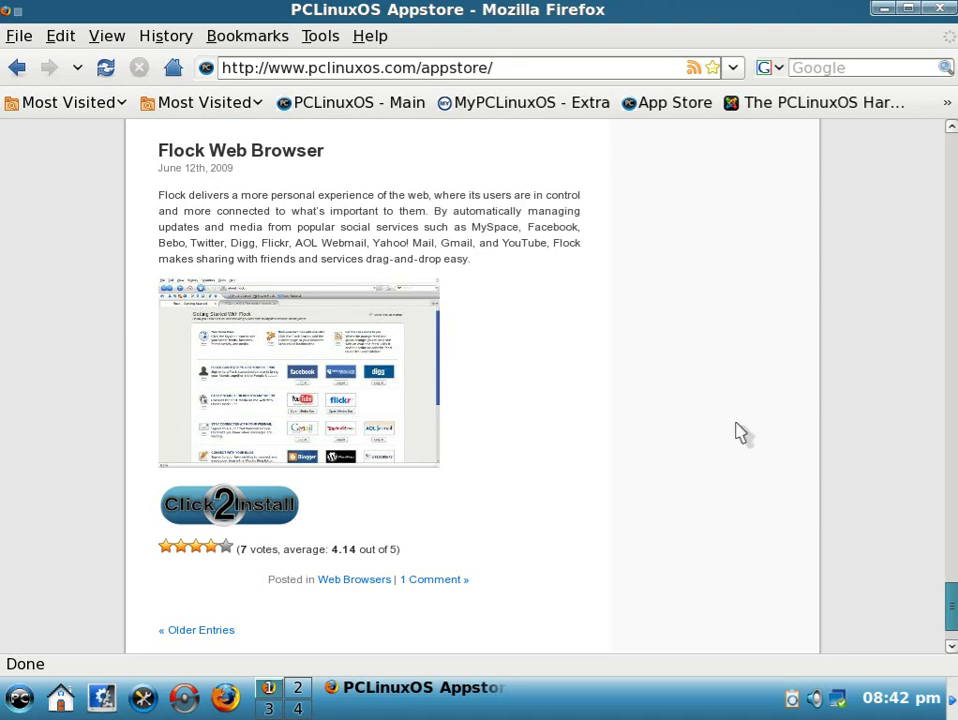
pyautogui.scroll(-1, 738, 434)
pyautogui.scroll(1, 738, 434)
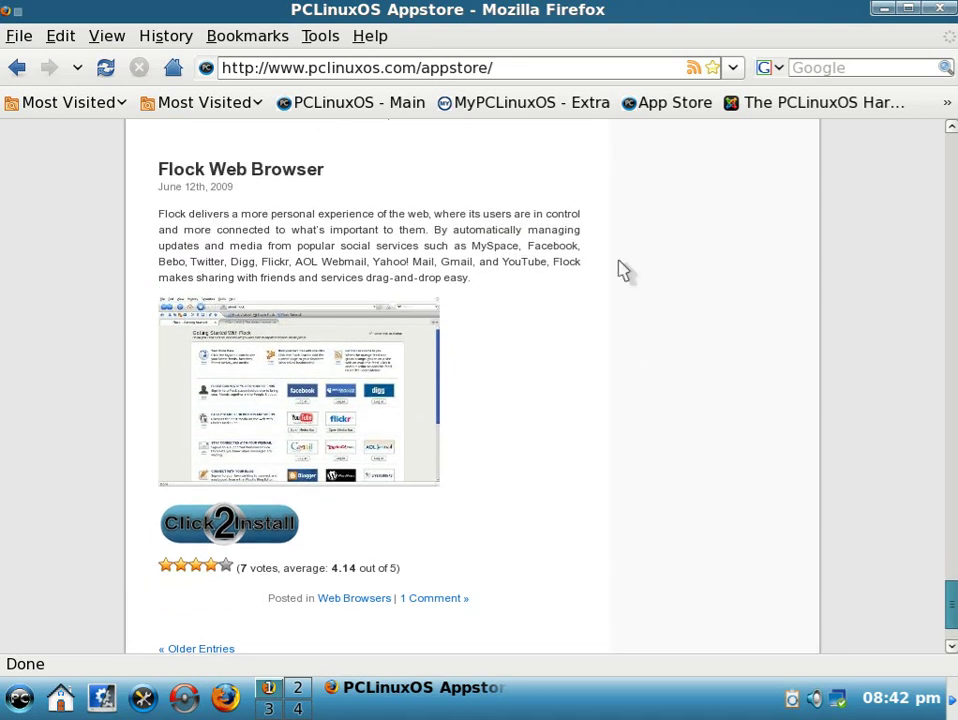
pyautogui.click(938, 10)
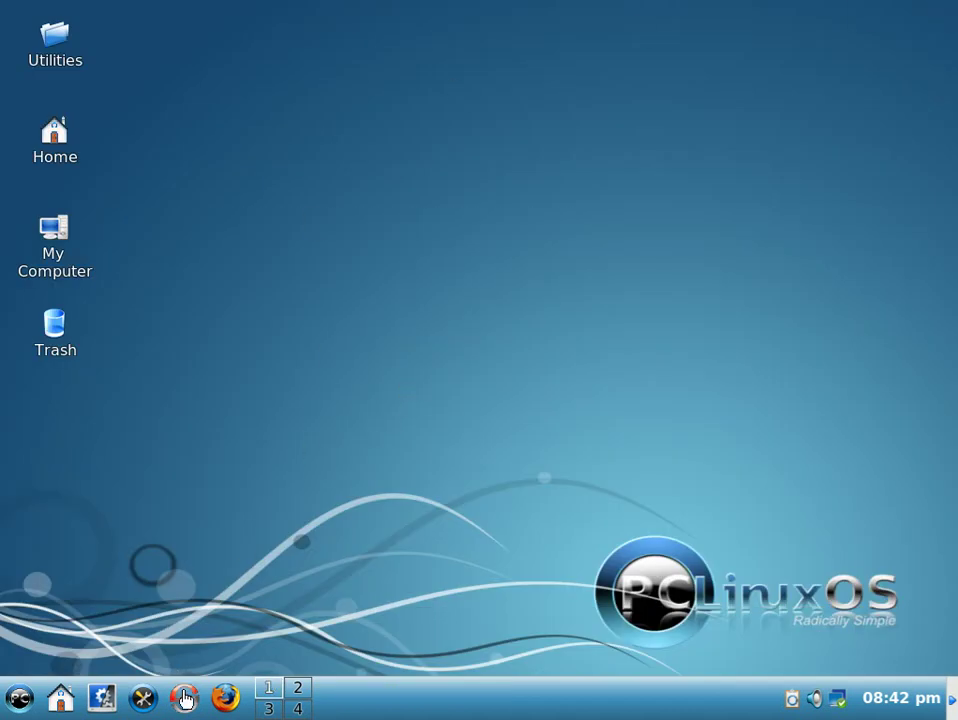
# - Launch Synaptic from the panel and authenticate with the root password
pyautogui.click(184, 698)
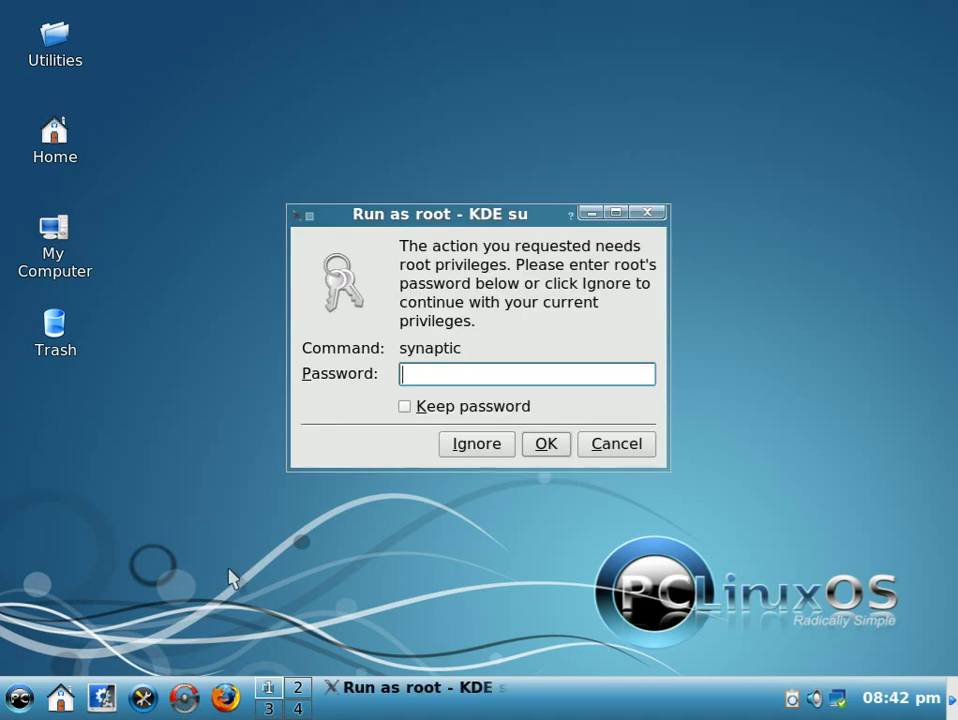
pyautogui.write('******')
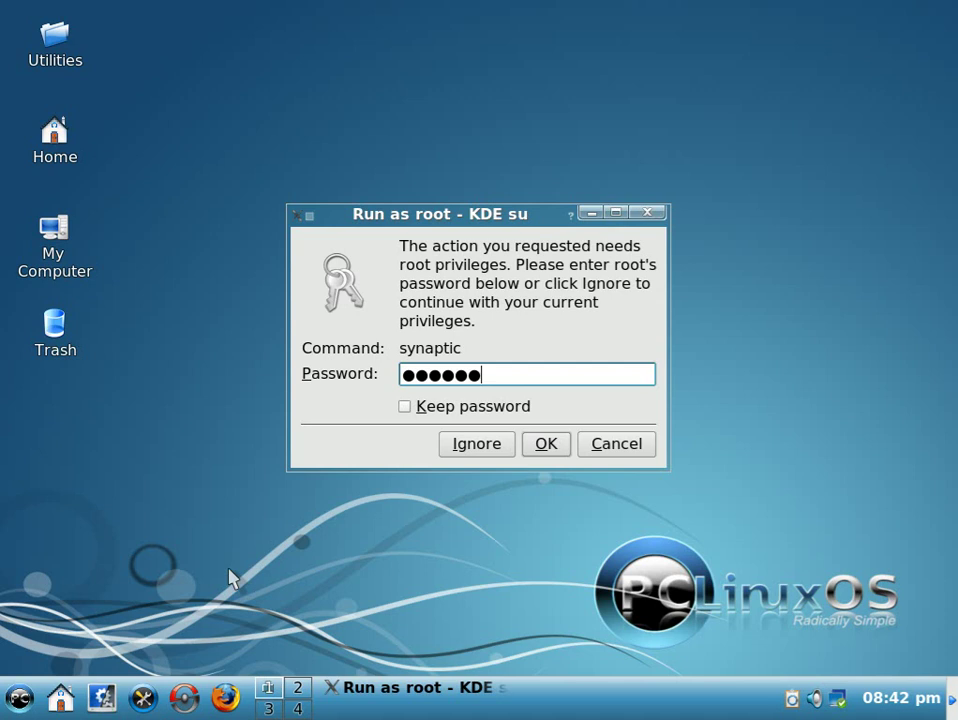
pyautogui.write('**')
pyautogui.press('Return')
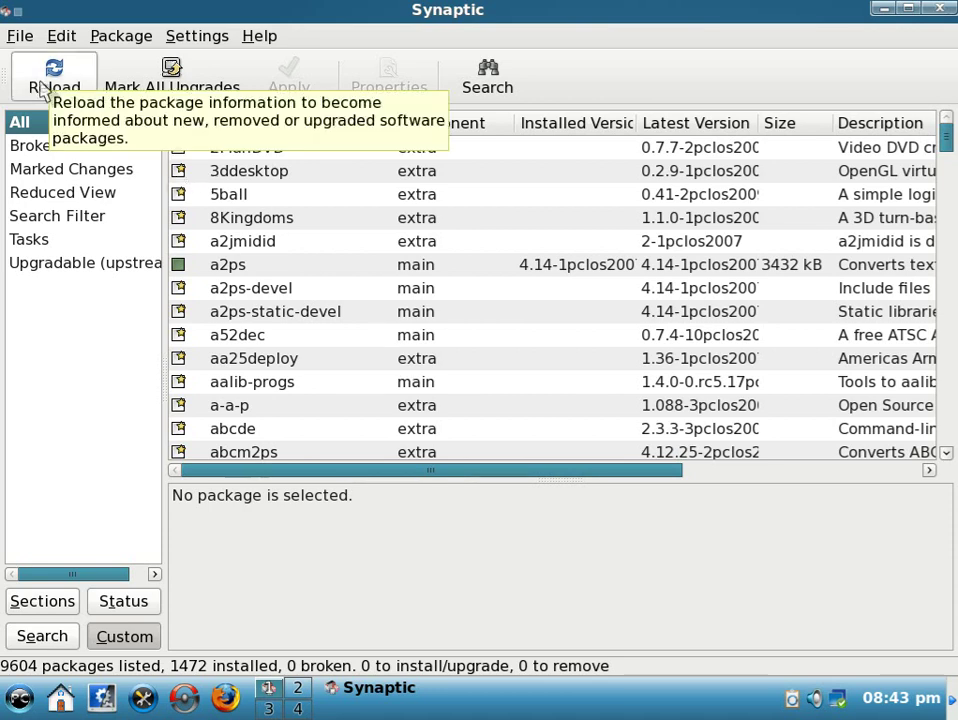
# - Scroll Synaptic's All package list down to the abiword plugin listings
pyautogui.scroll(-2, 430, 314)
pyautogui.scroll(-3, 430, 314)
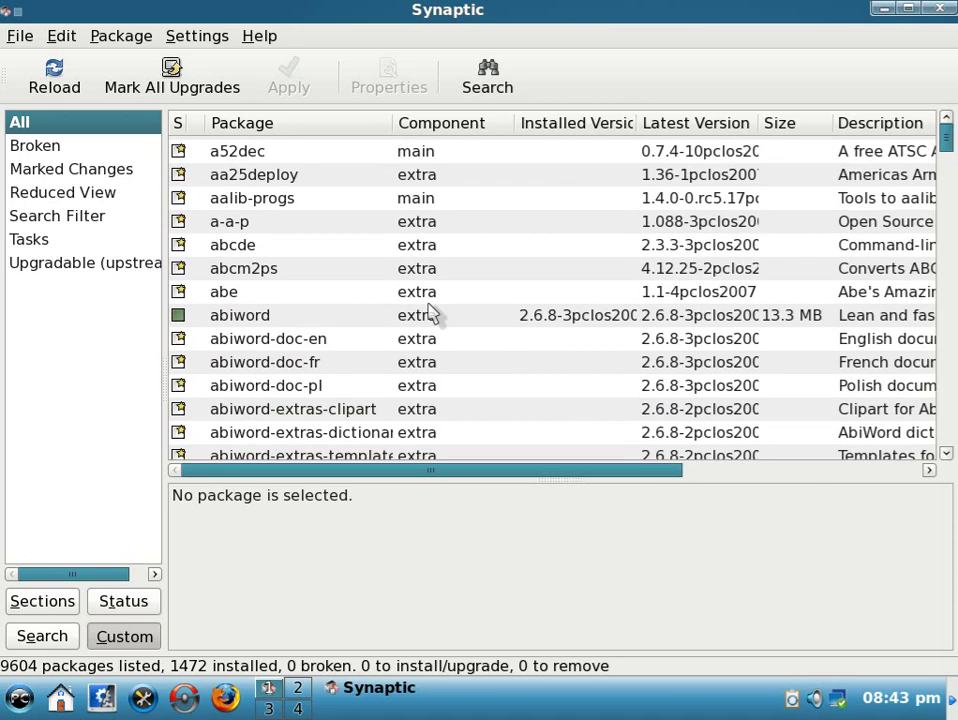
pyautogui.scroll(-3, 430, 314)
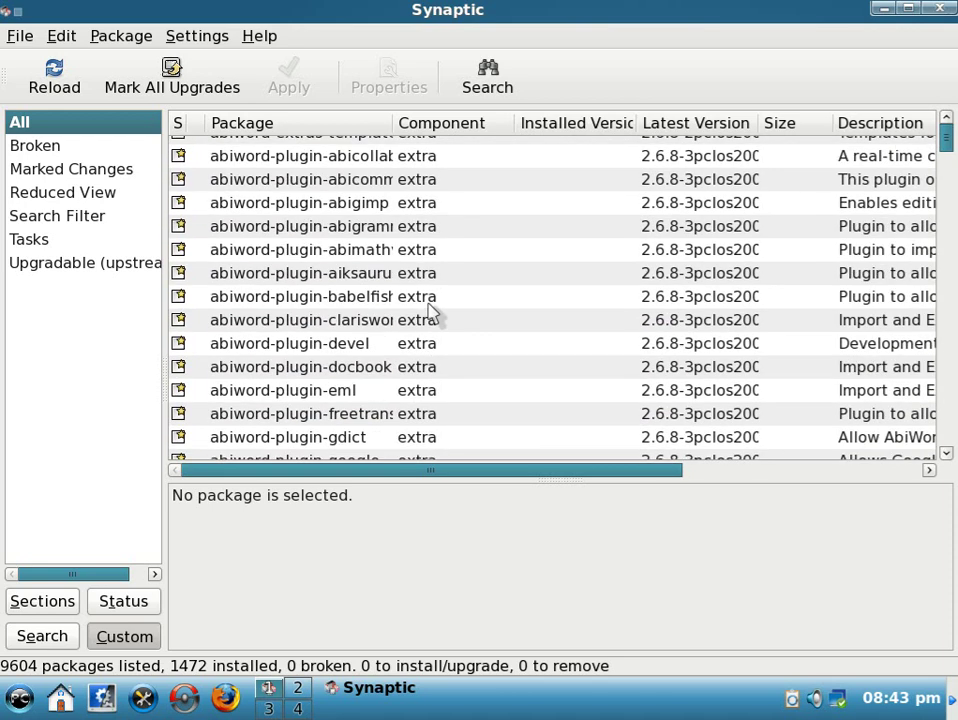
pyautogui.scroll(-2, 430, 314)
pyautogui.scroll(-3, 430, 314)
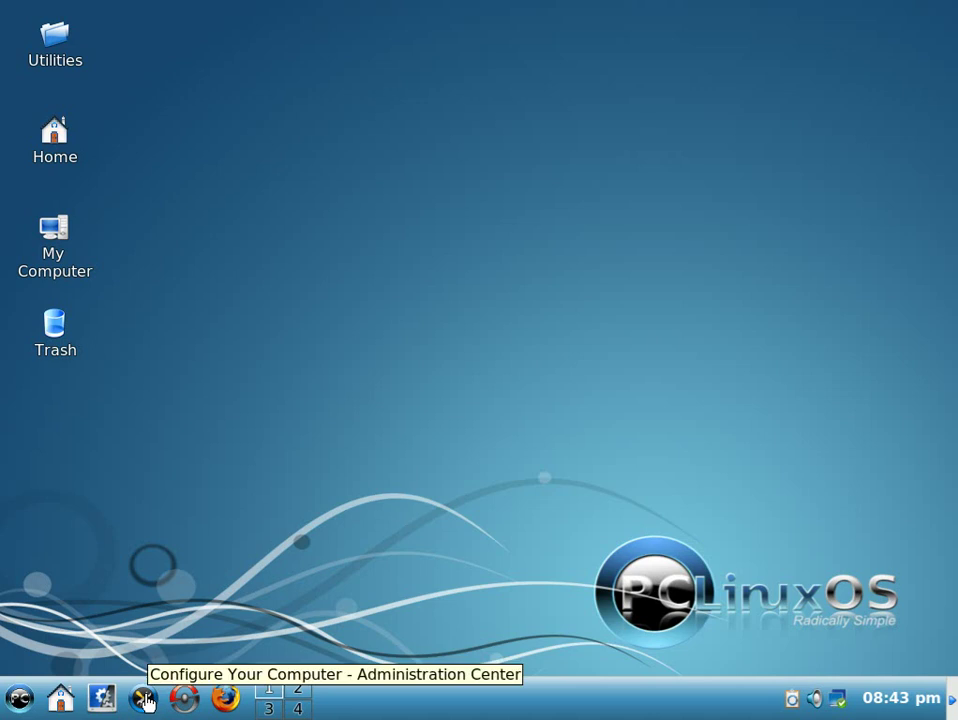
# - Launch Configure Your Computer and enter the root password to open the Control Center
pyautogui.click(145, 700)
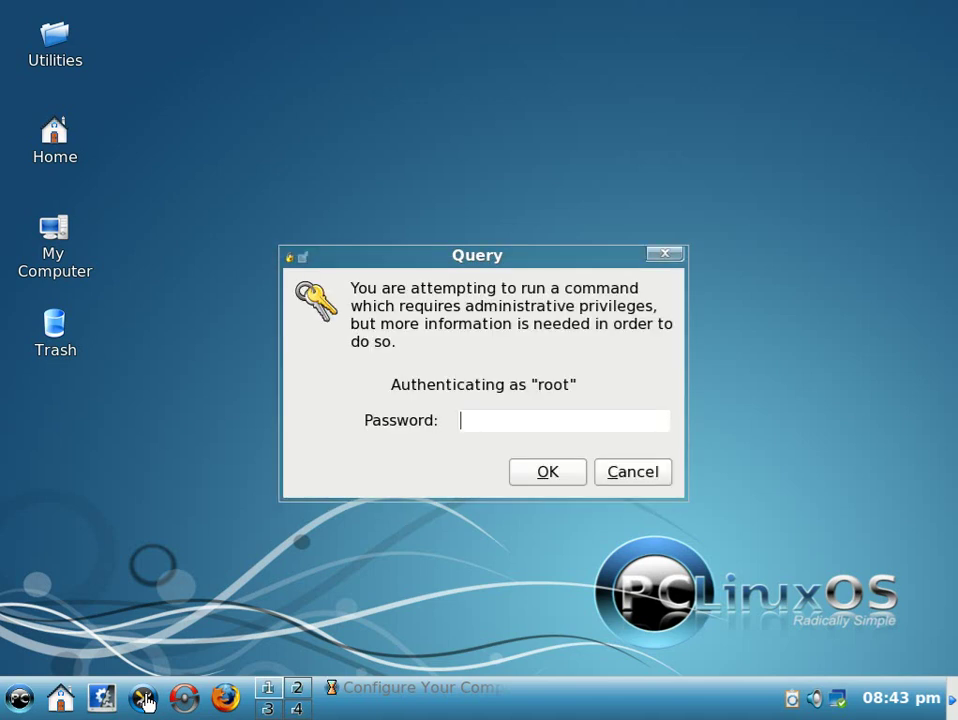
pyautogui.write('********')
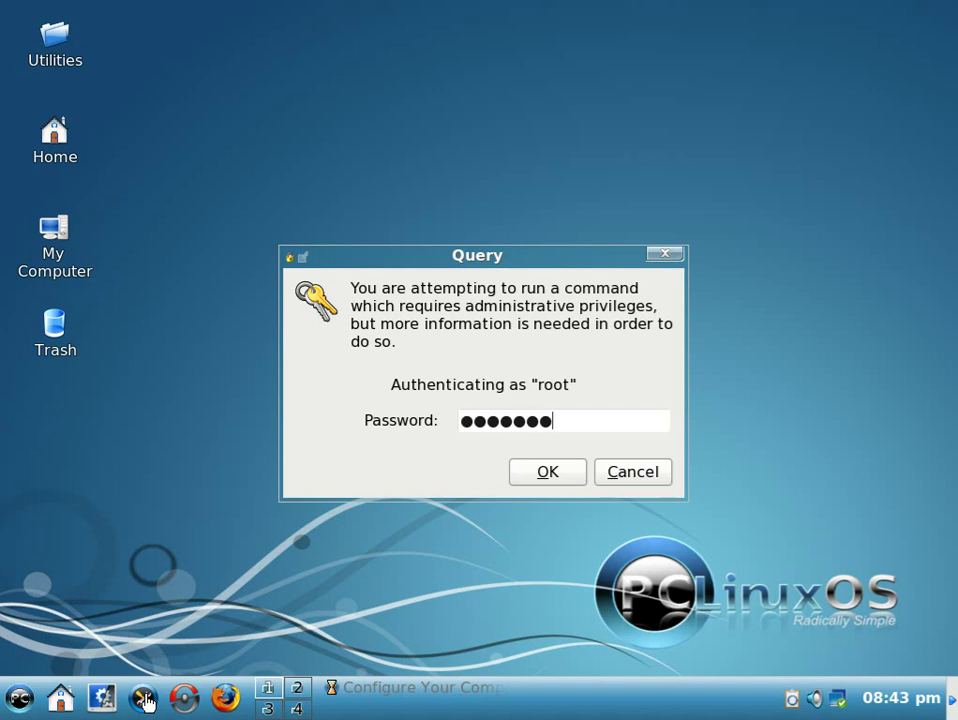
pyautogui.press('Return')
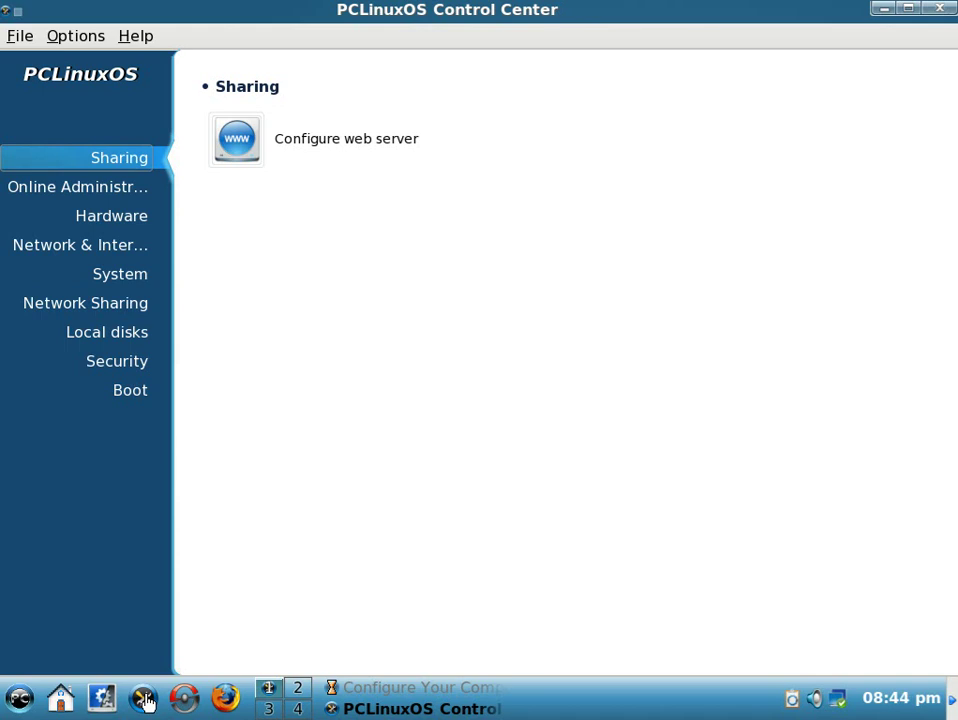
# - View the Online Administration, Hardware, Network & Internet and System pages, then close the Control Center
pyautogui.click(137, 198)
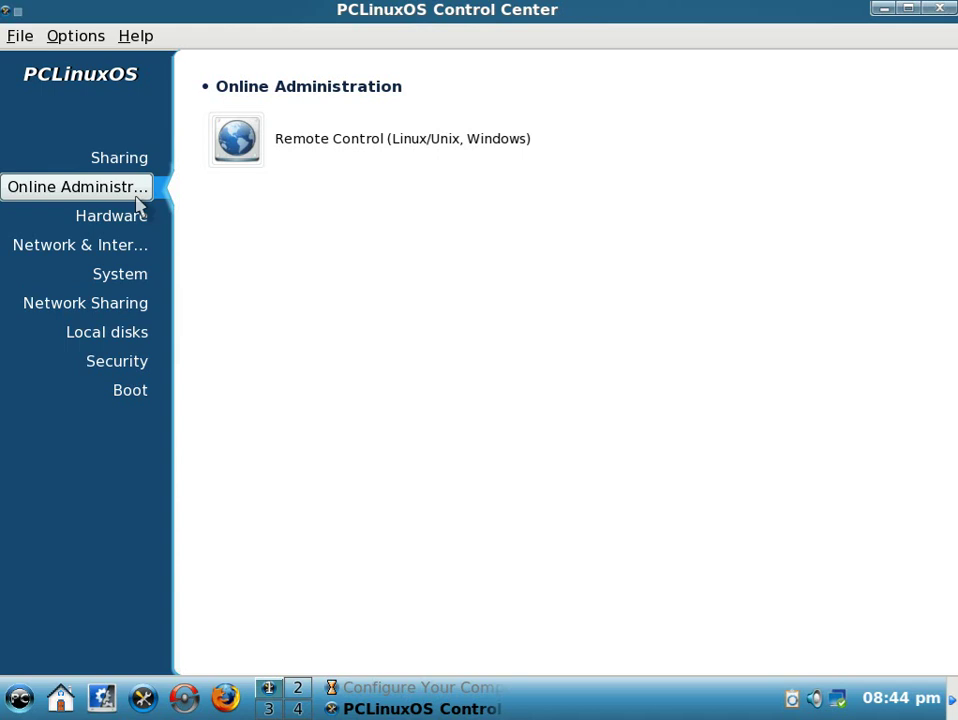
pyautogui.click(137, 214)
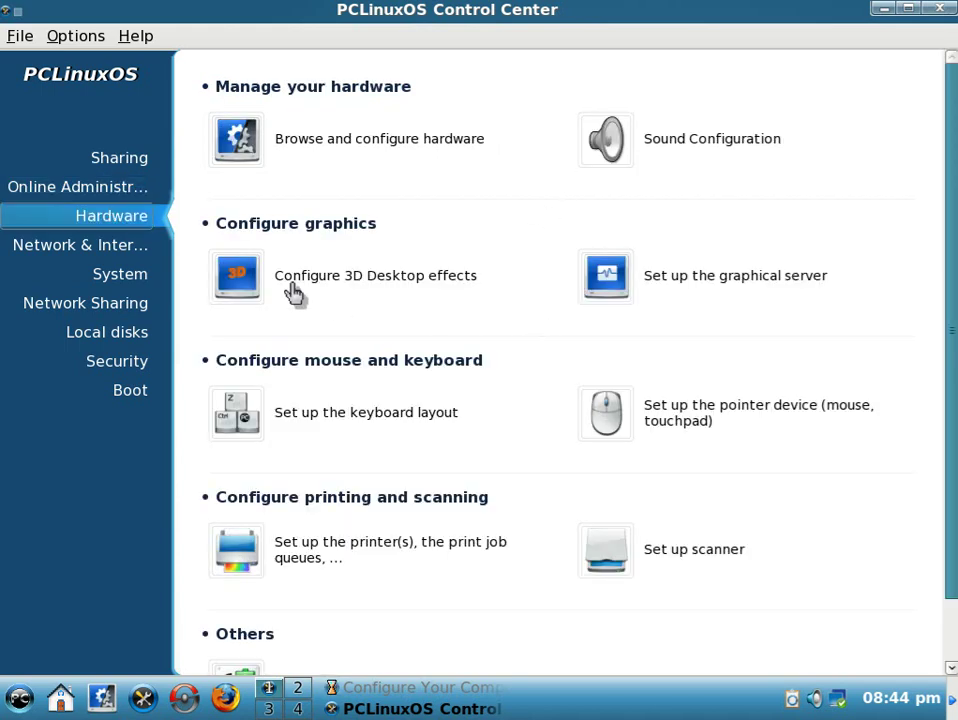
pyautogui.scroll(-2, 555, 366)
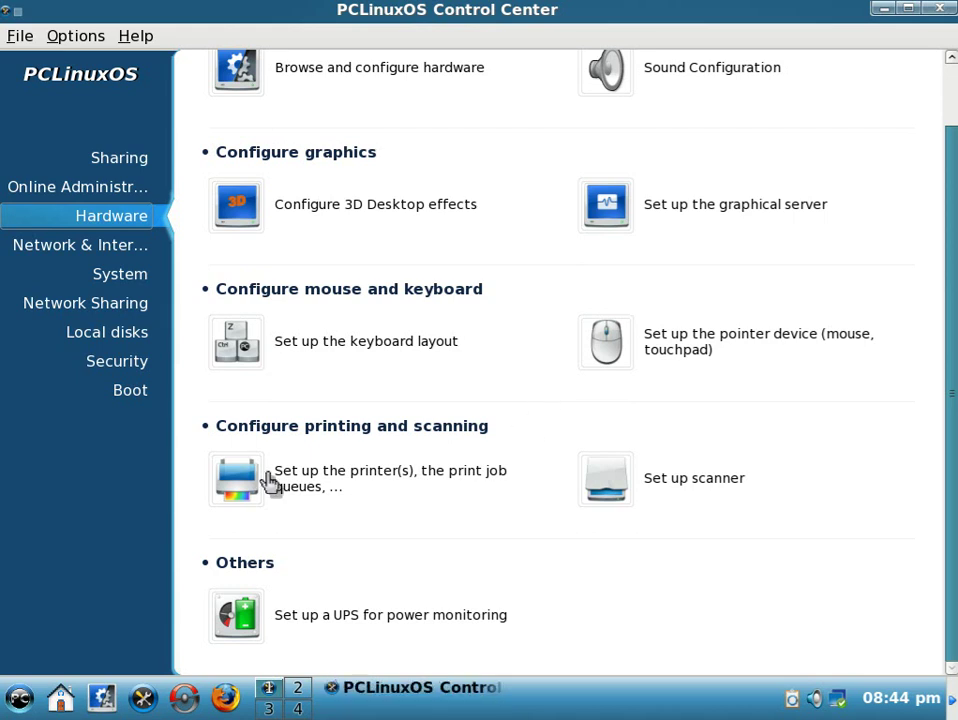
pyautogui.click(134, 255)
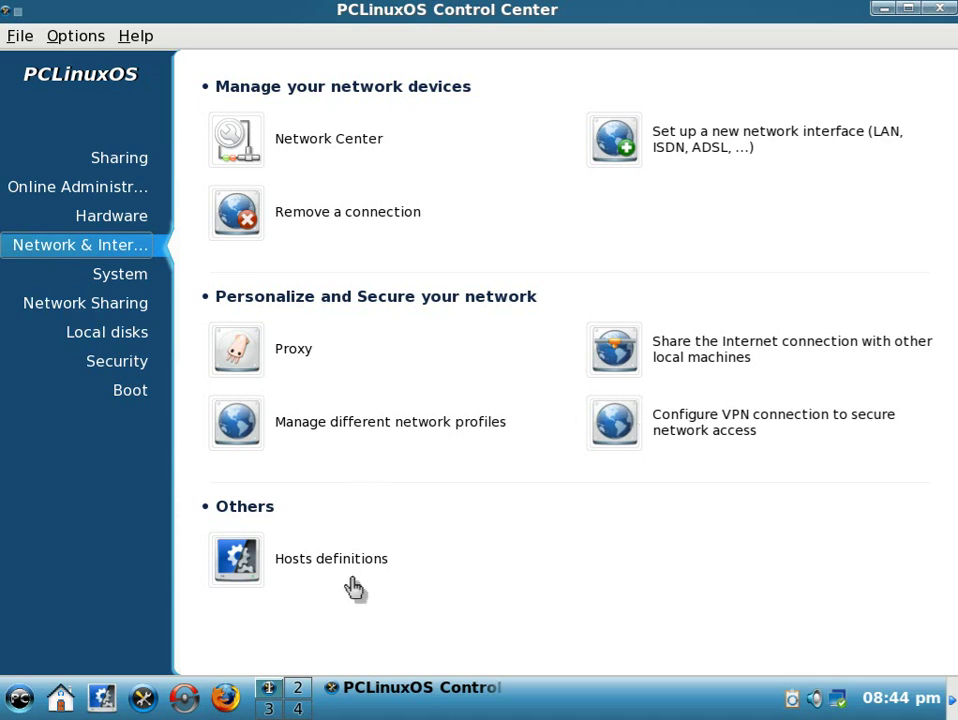
pyautogui.click(113, 285)
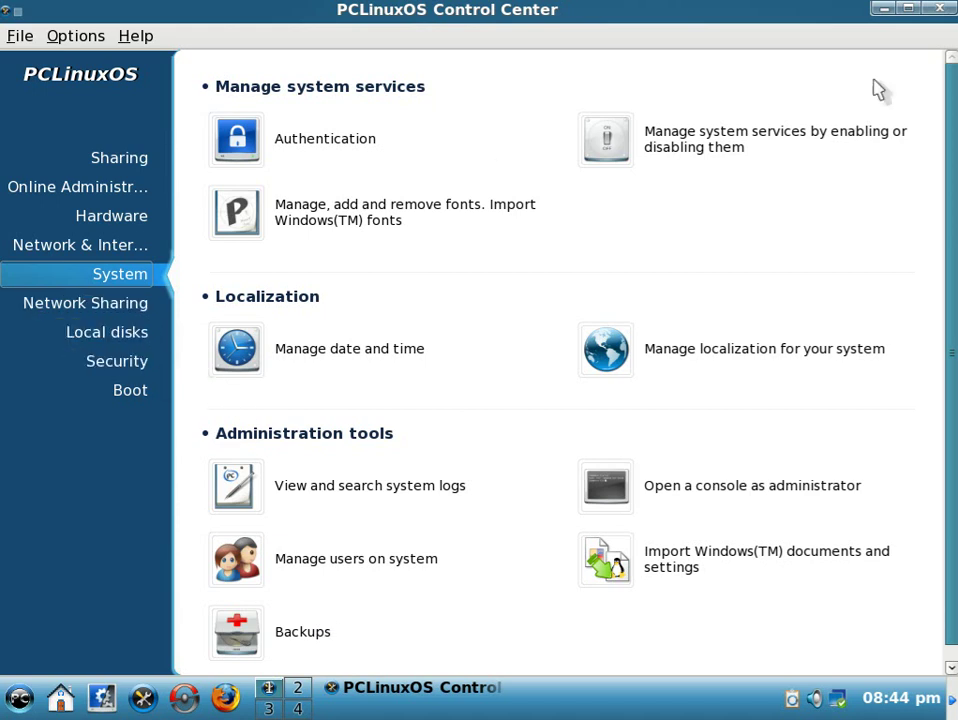
pyautogui.click(941, 9)
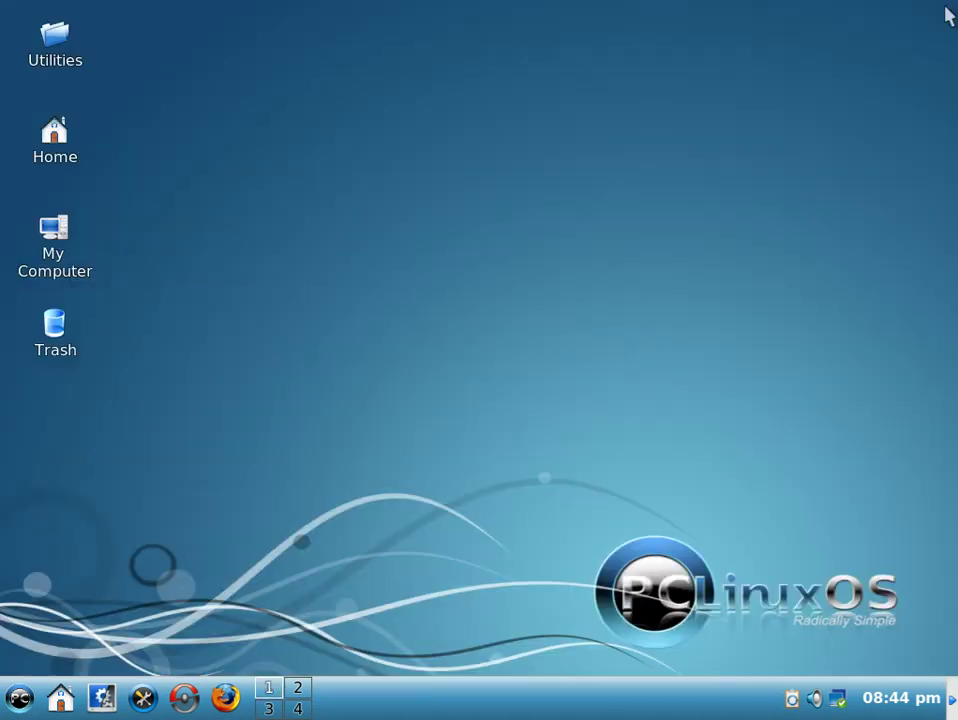
pyautogui.click(103, 695)
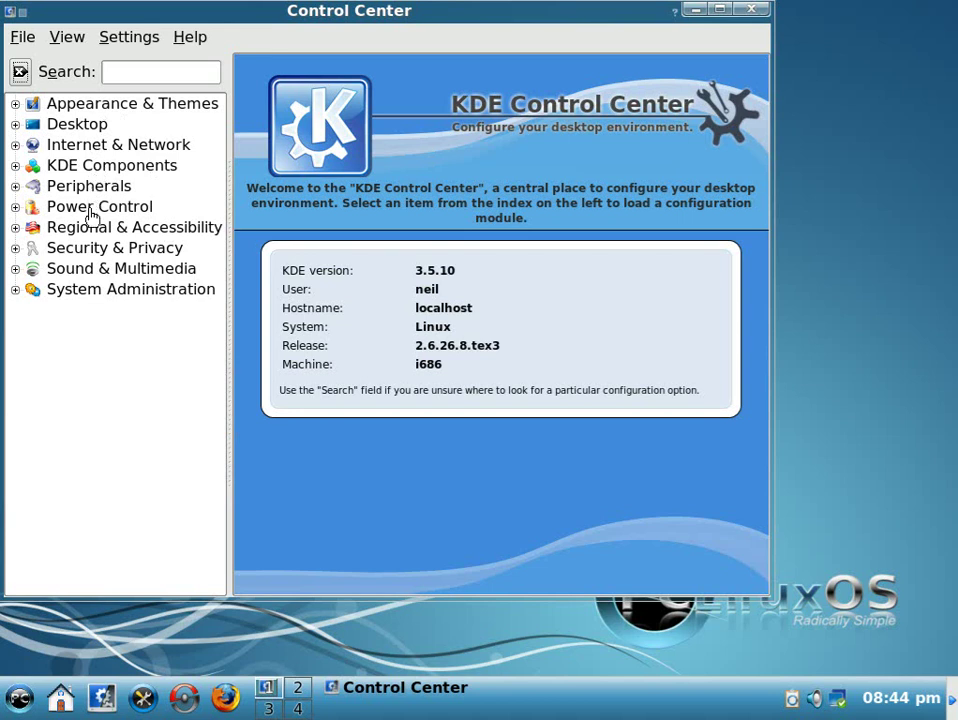
pyautogui.click(15, 104)
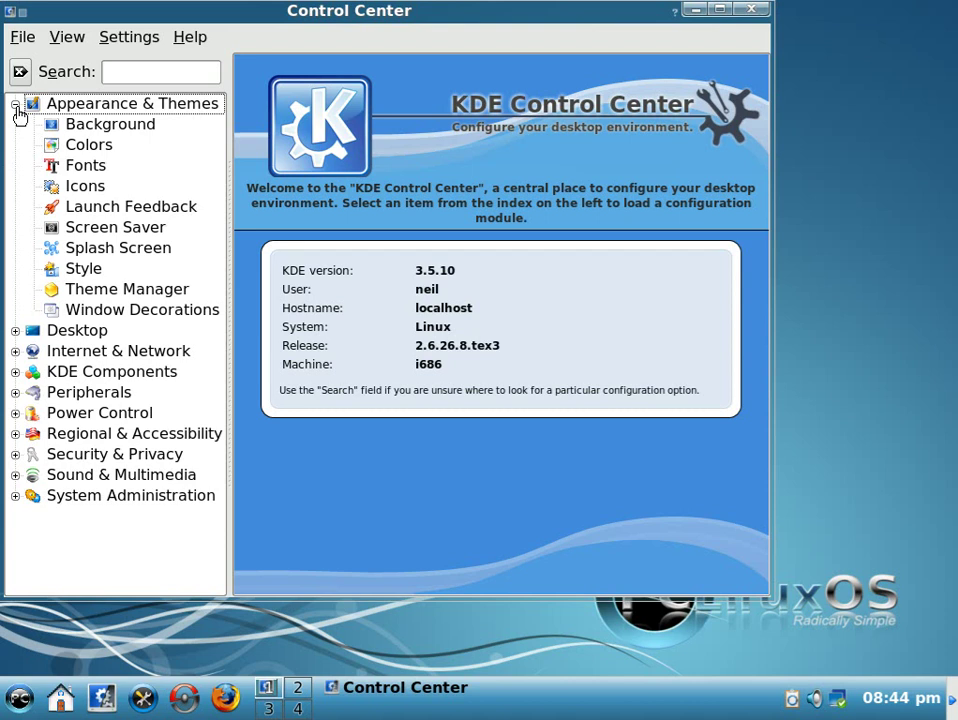
pyautogui.click(80, 126)
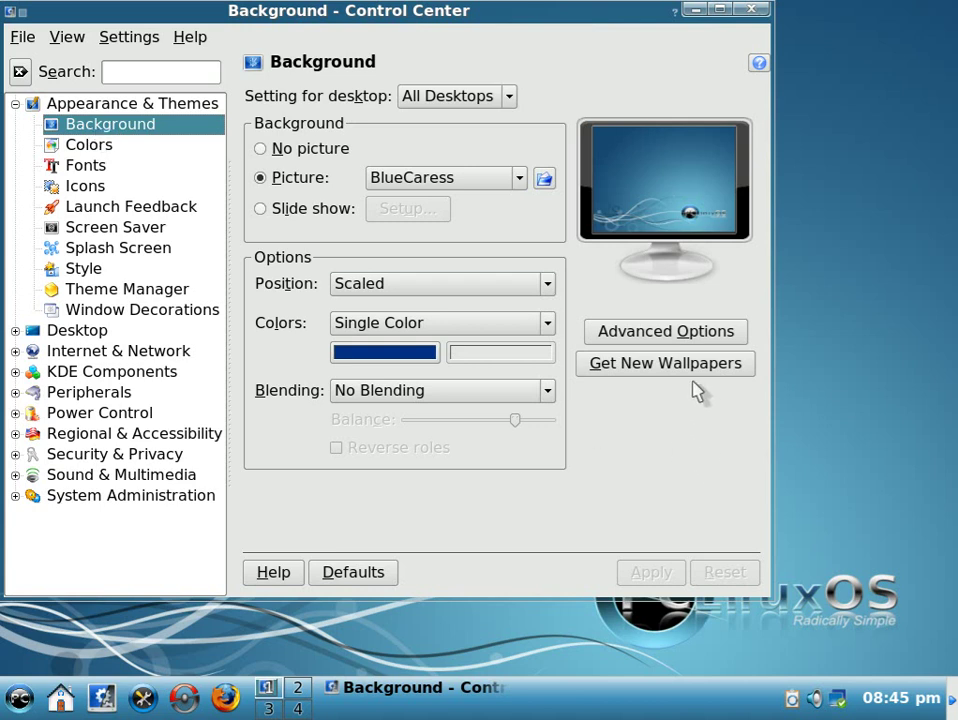
pyautogui.click(519, 180)
pyautogui.click(520, 185)
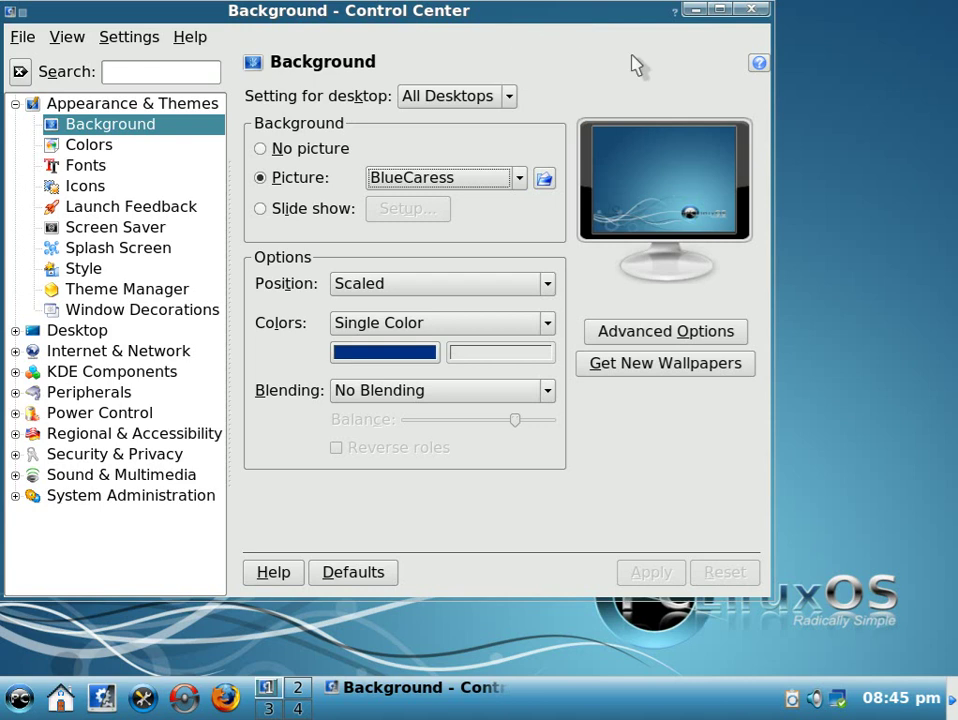
pyautogui.click(750, 12)
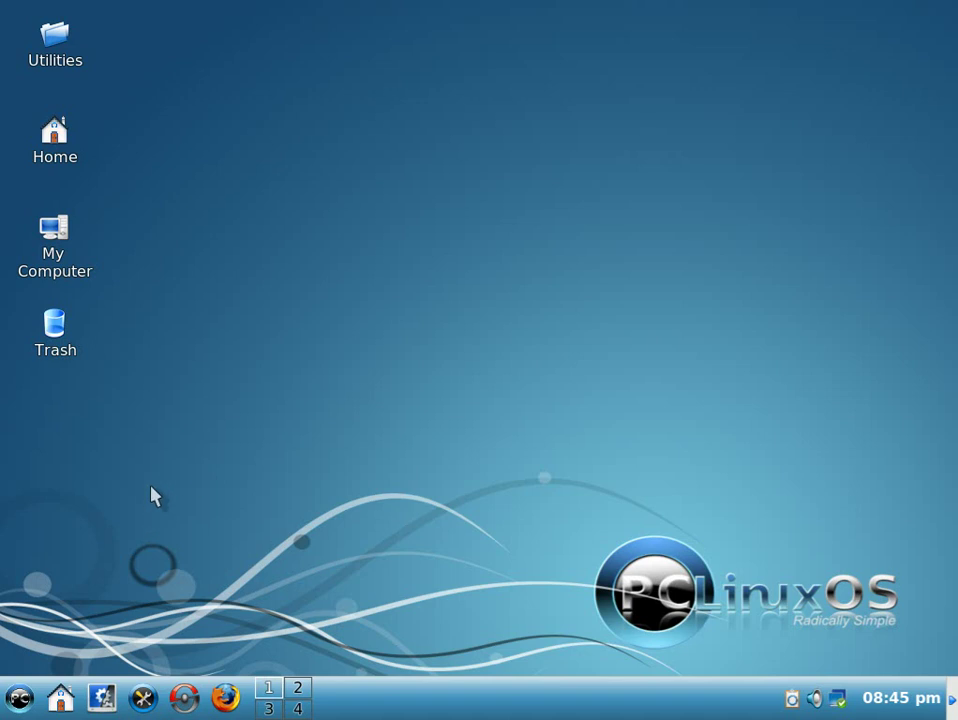
# - Open the main menu and browse Internet's submenus to Web Browsers, showing Konqueror and Firefox
pyautogui.click(20, 698)
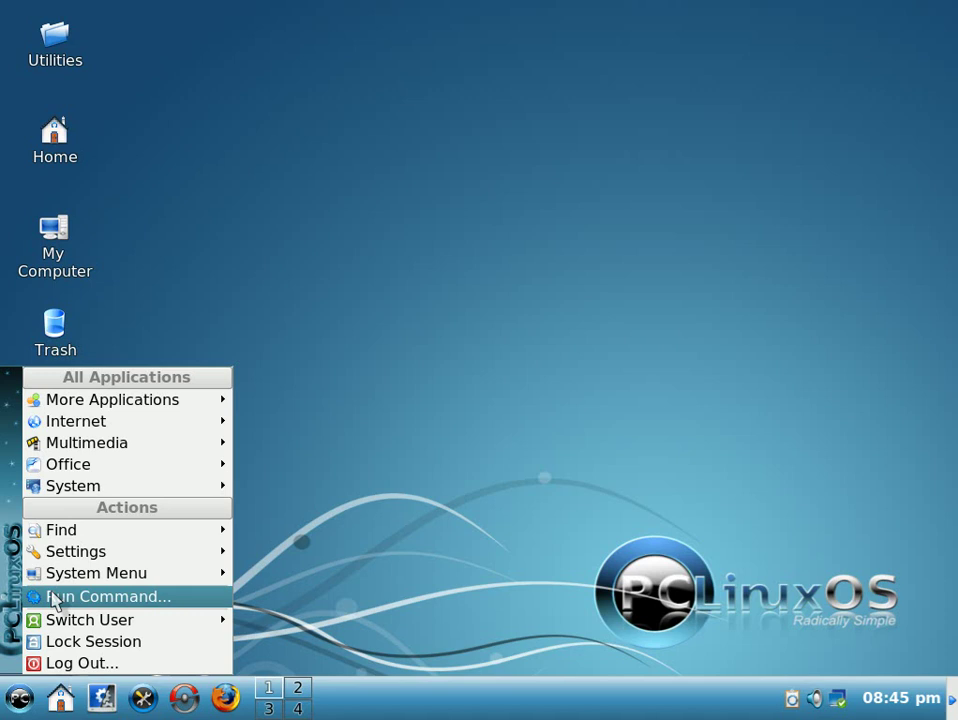
pyautogui.moveTo(79, 418)
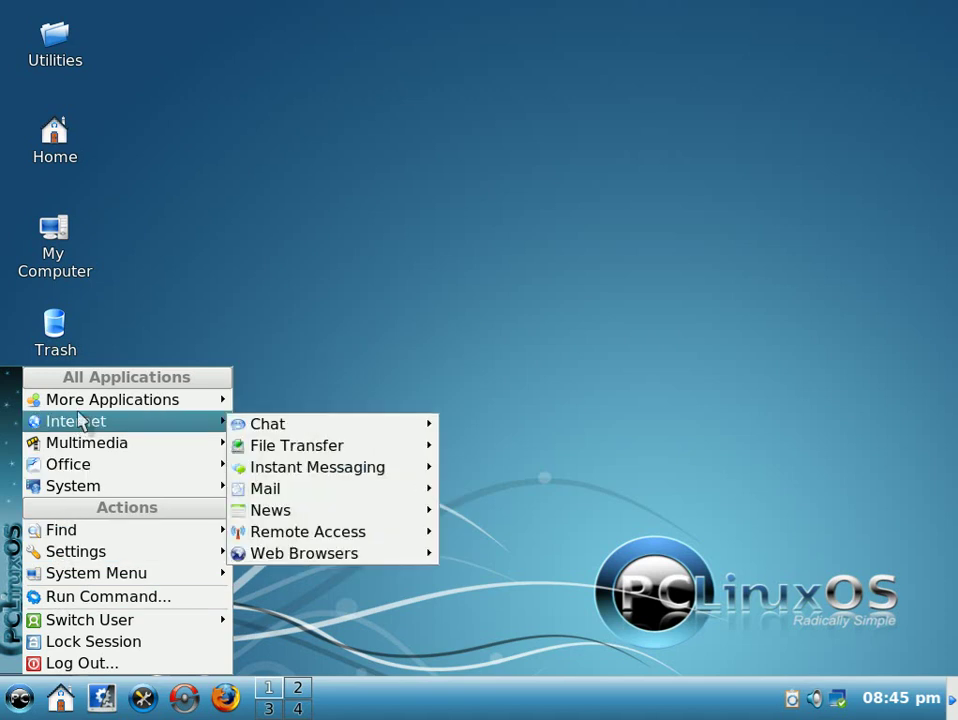
pyautogui.moveTo(273, 425)
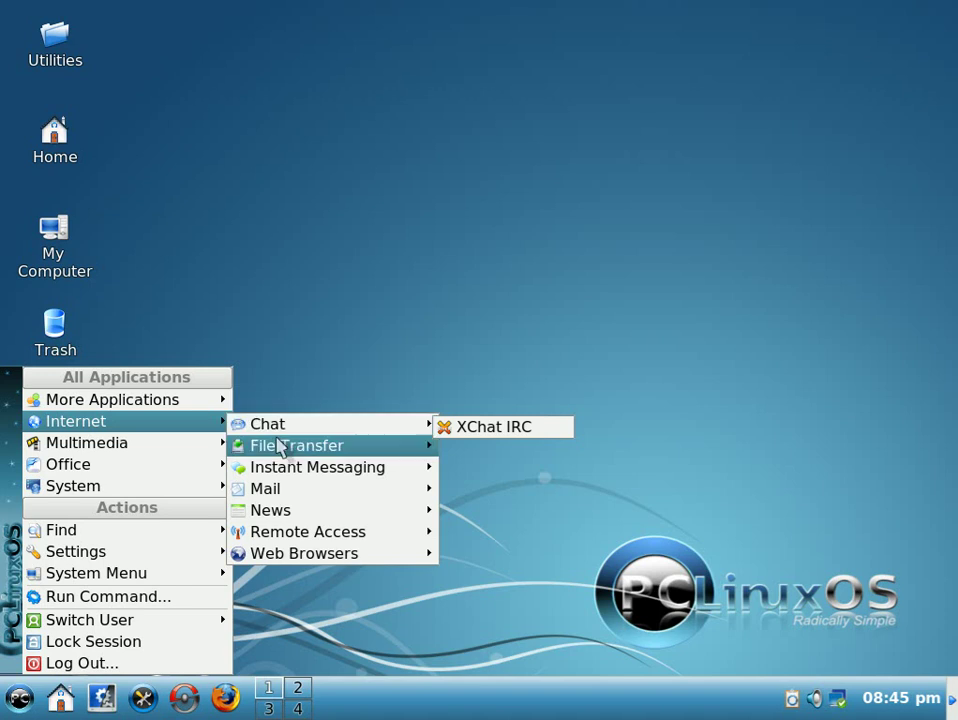
pyautogui.moveTo(281, 450)
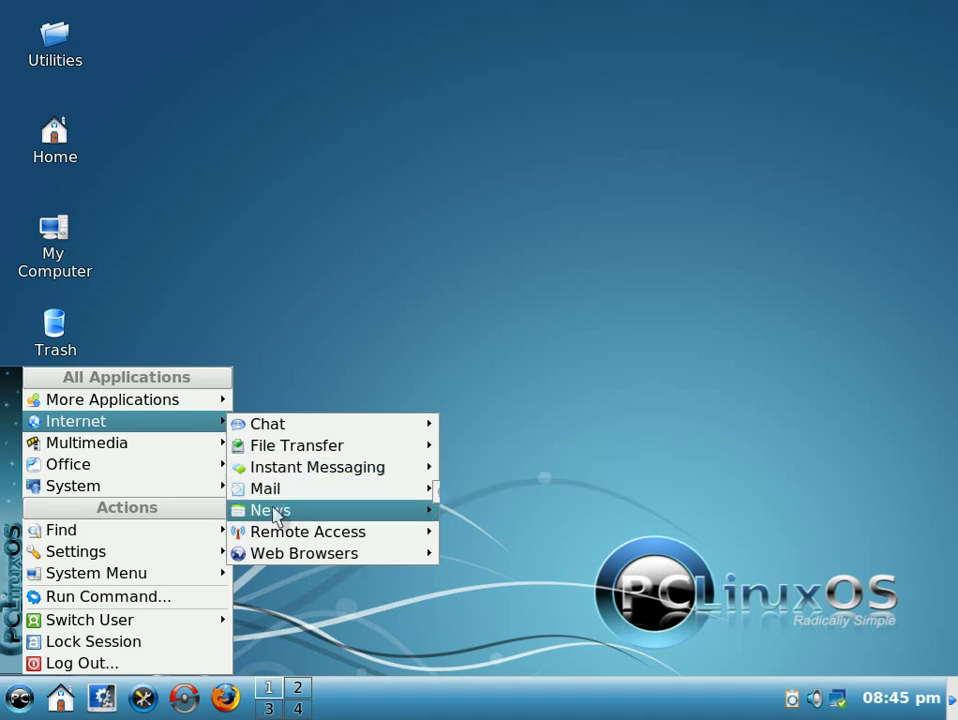
pyautogui.moveTo(277, 514)
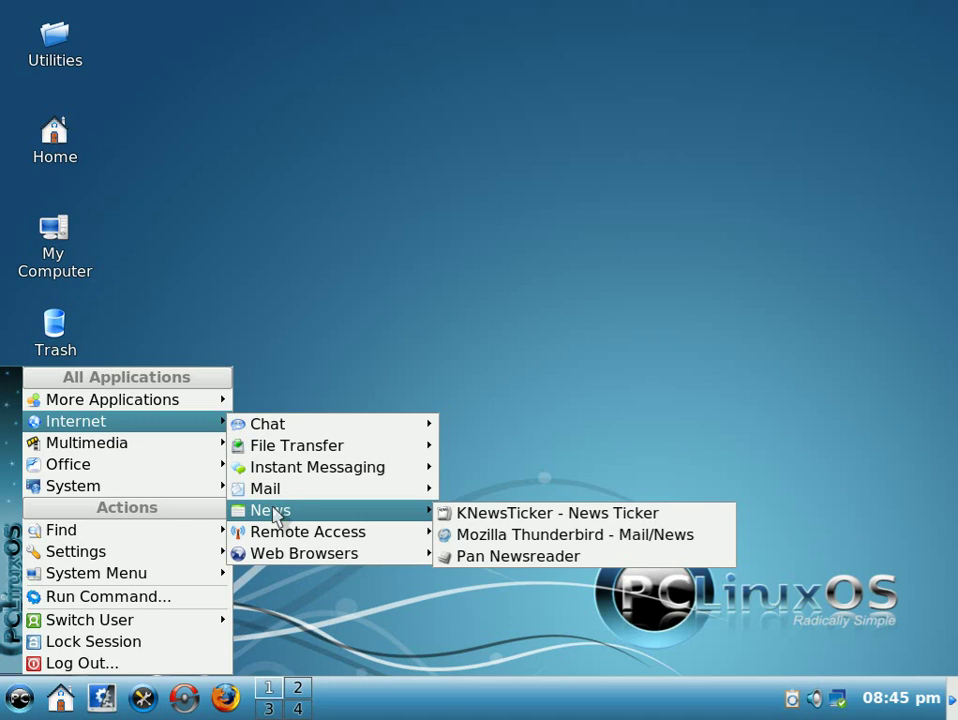
pyautogui.moveTo(279, 537)
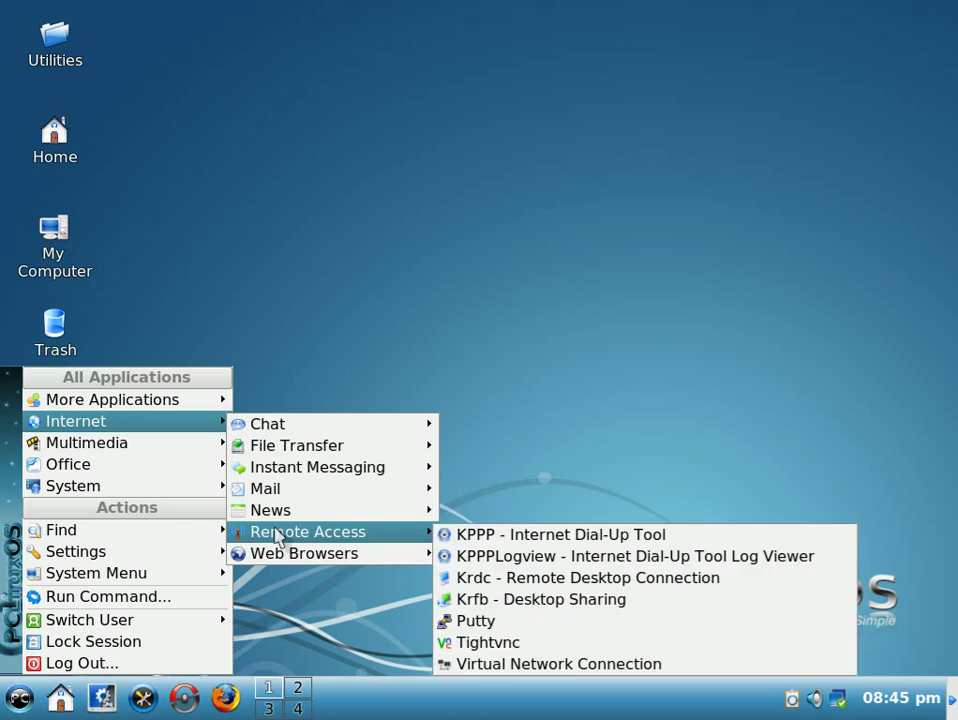
pyautogui.moveTo(279, 560)
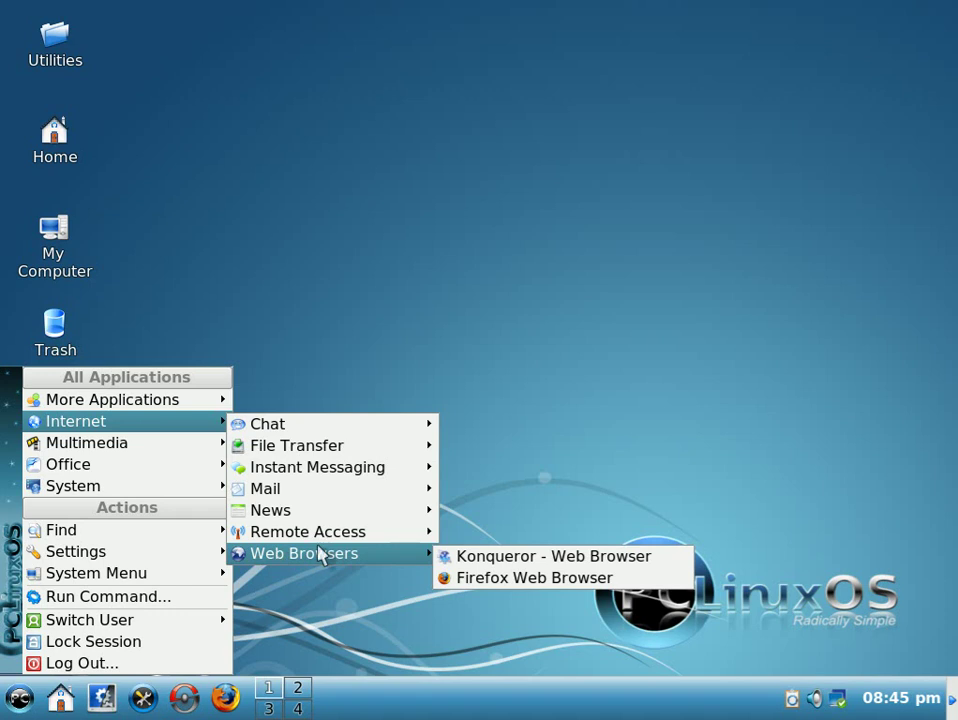
# - Launch Konqueror on the Welcome to PCLinuxOS page, then close its window
pyautogui.click(474, 560)
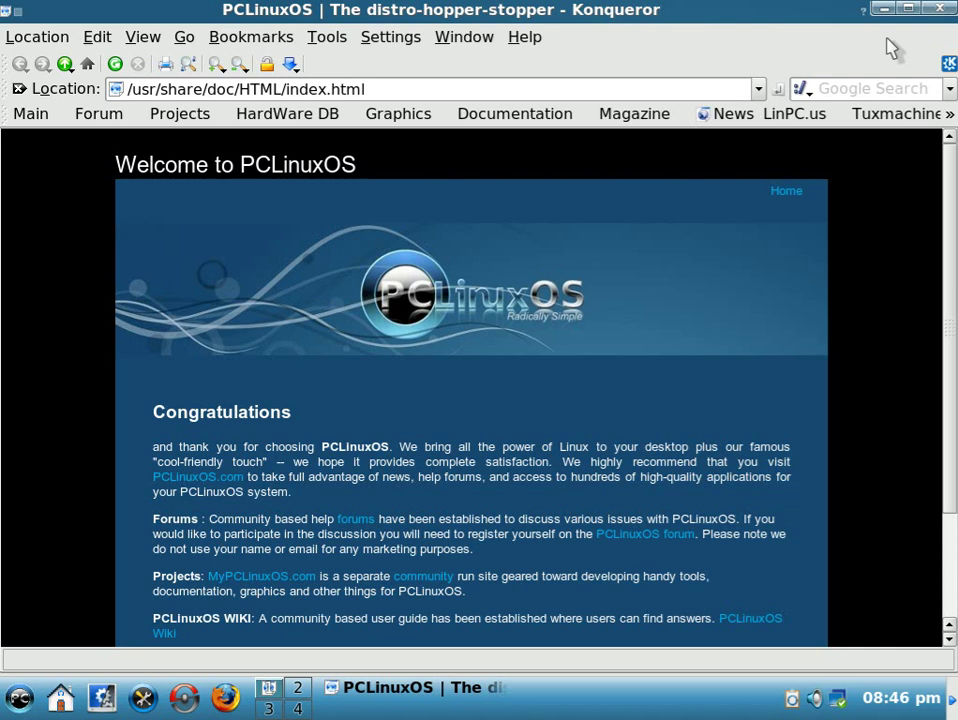
pyautogui.click(935, 14)
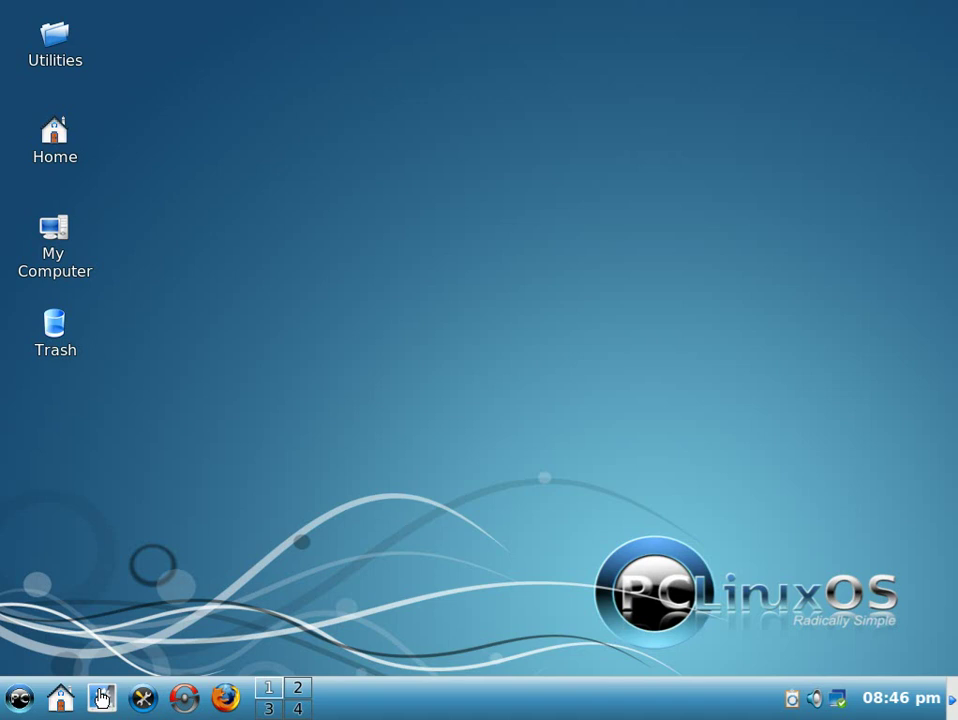
pyautogui.click(101, 697)
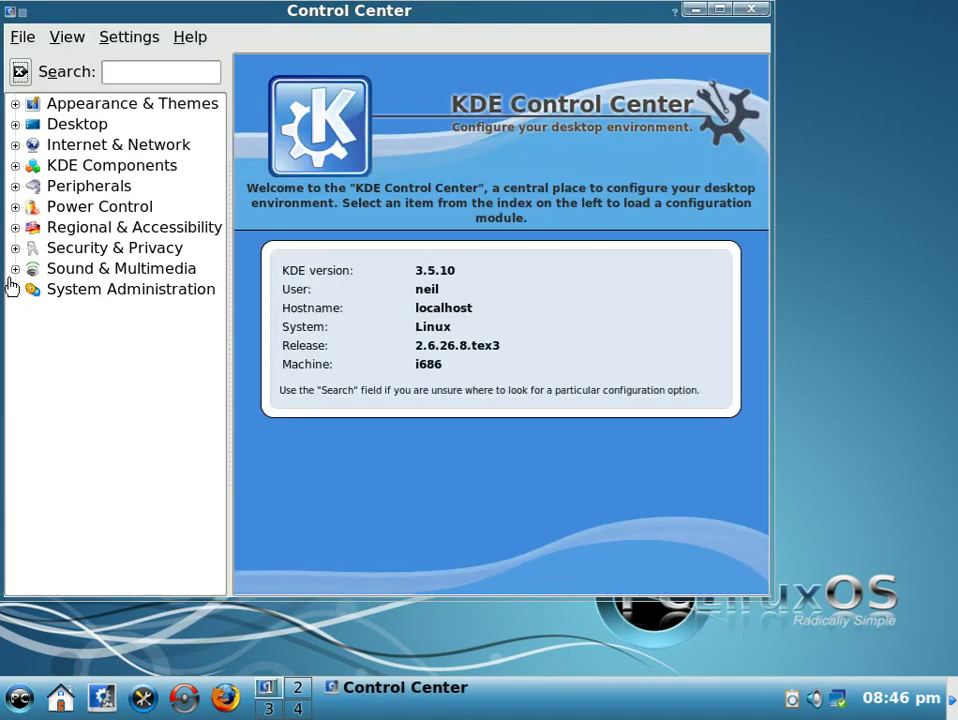
pyautogui.click(15, 290)
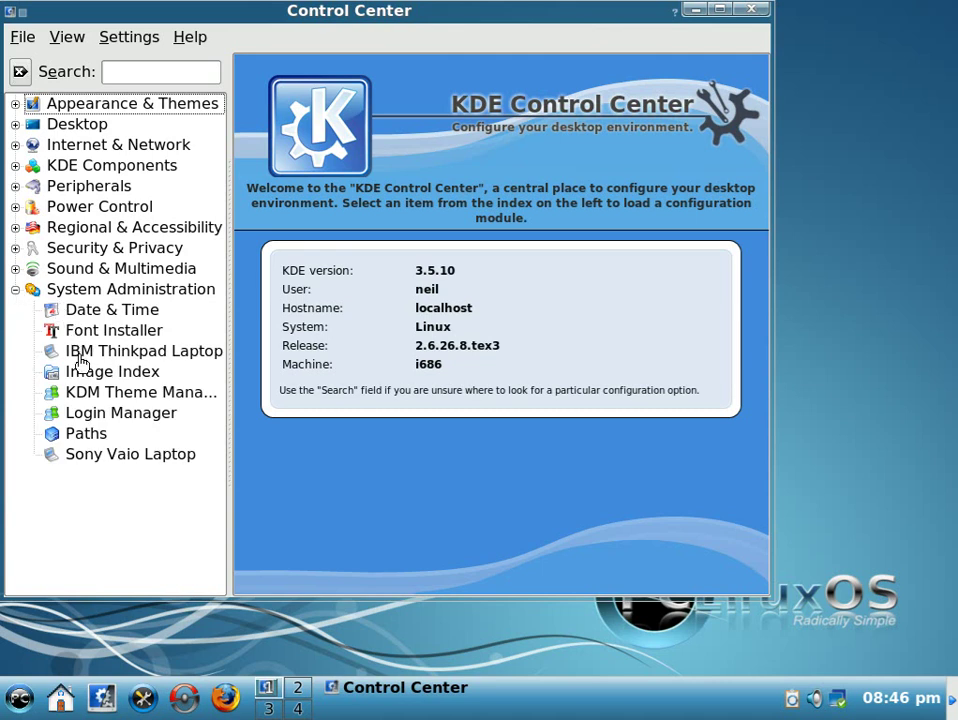
pyautogui.click(87, 460)
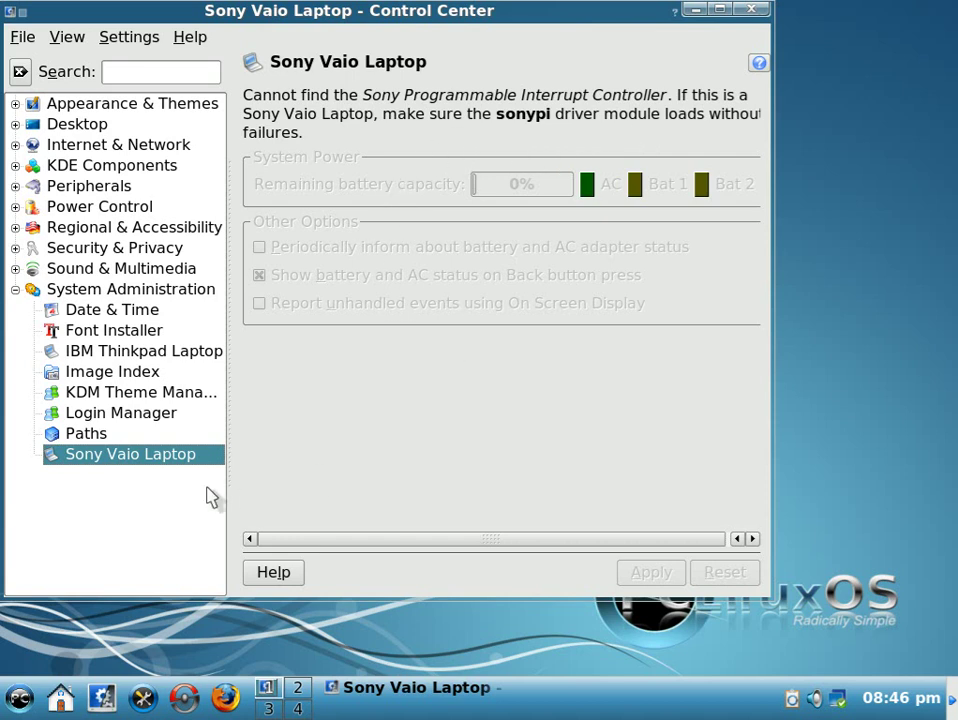
pyautogui.click(16, 290)
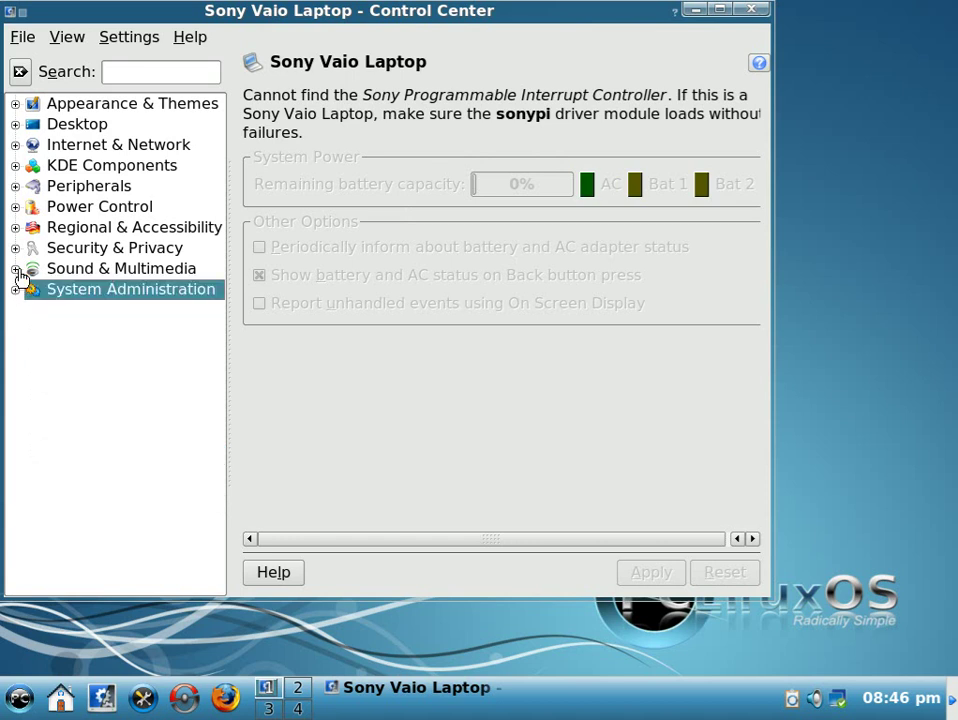
pyautogui.click(16, 269)
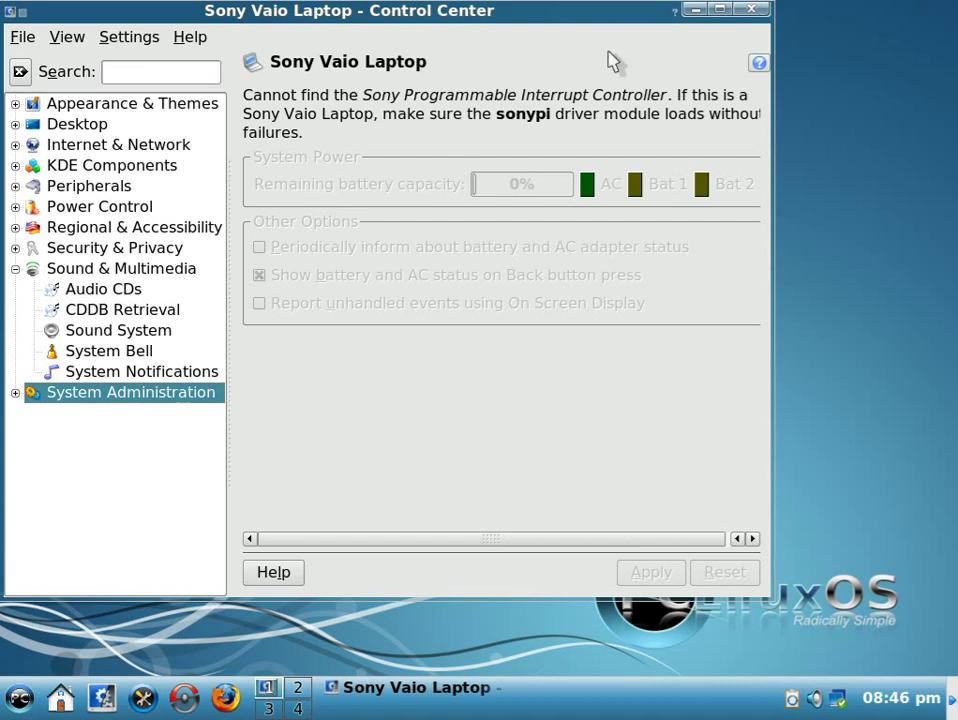
pyautogui.click(757, 12)
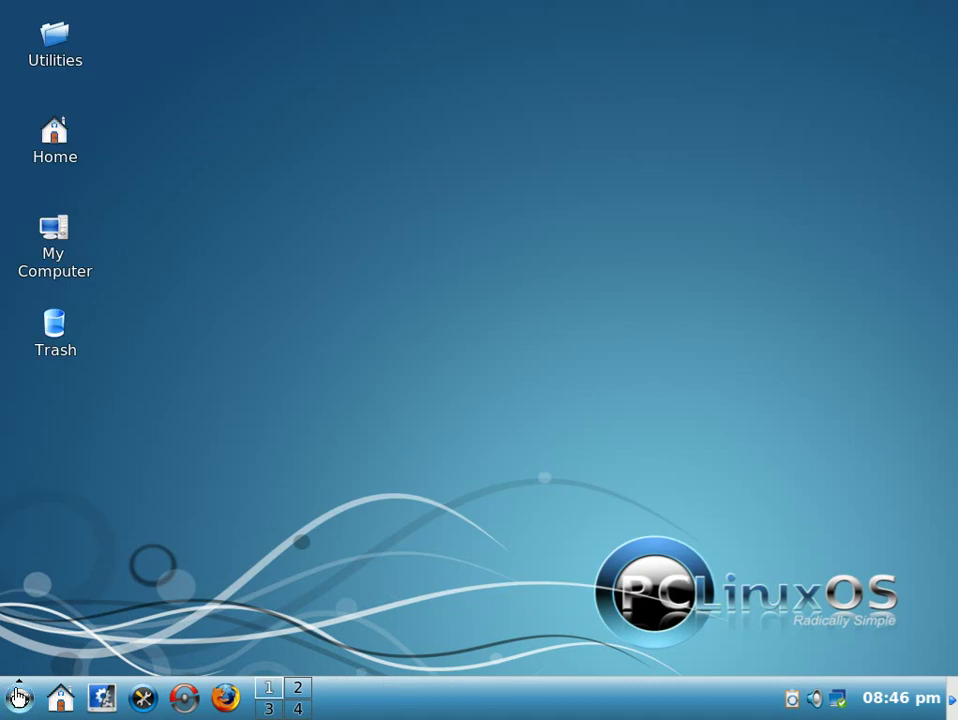
# - Open the main menu and browse Office's Accessories, Communications, Fax, Publishing and Wordprocessors submenus
pyautogui.click(20, 697)
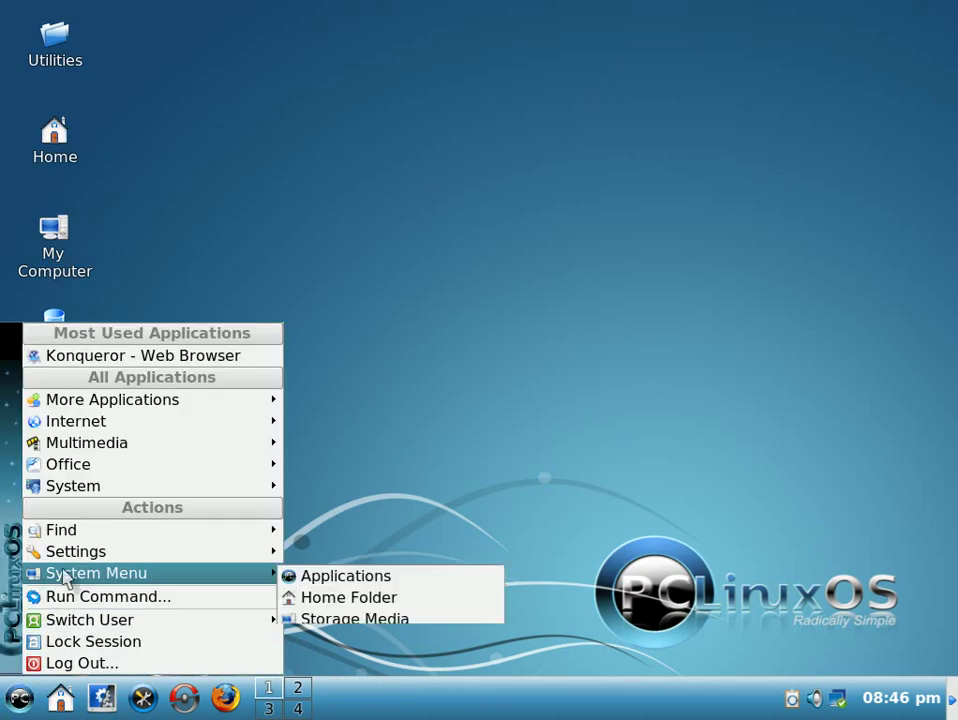
pyautogui.moveTo(88, 472)
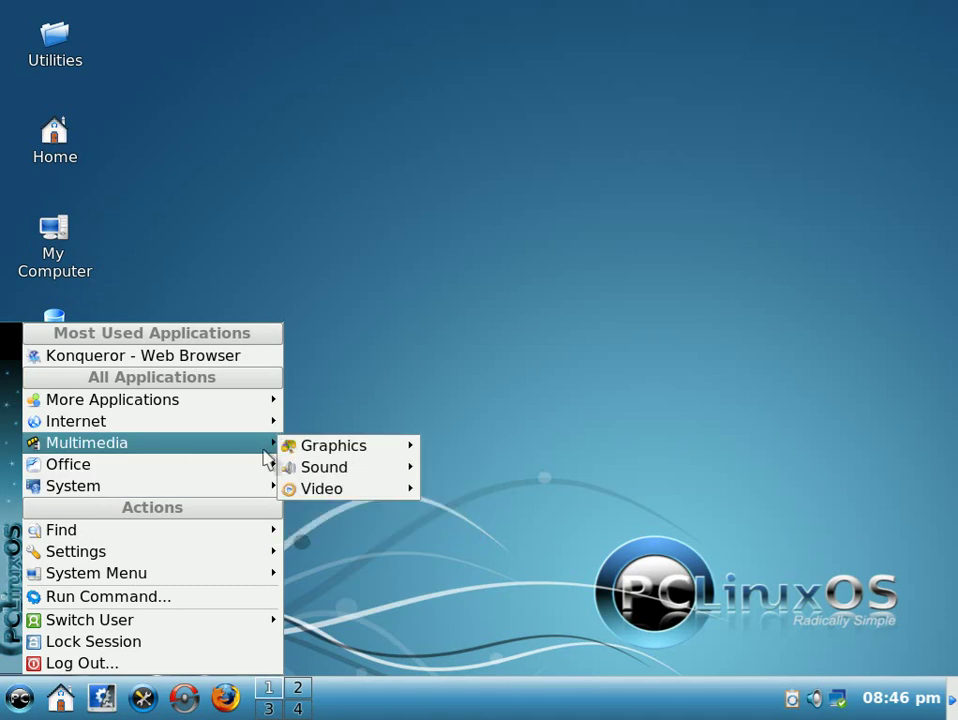
pyautogui.moveTo(340, 478)
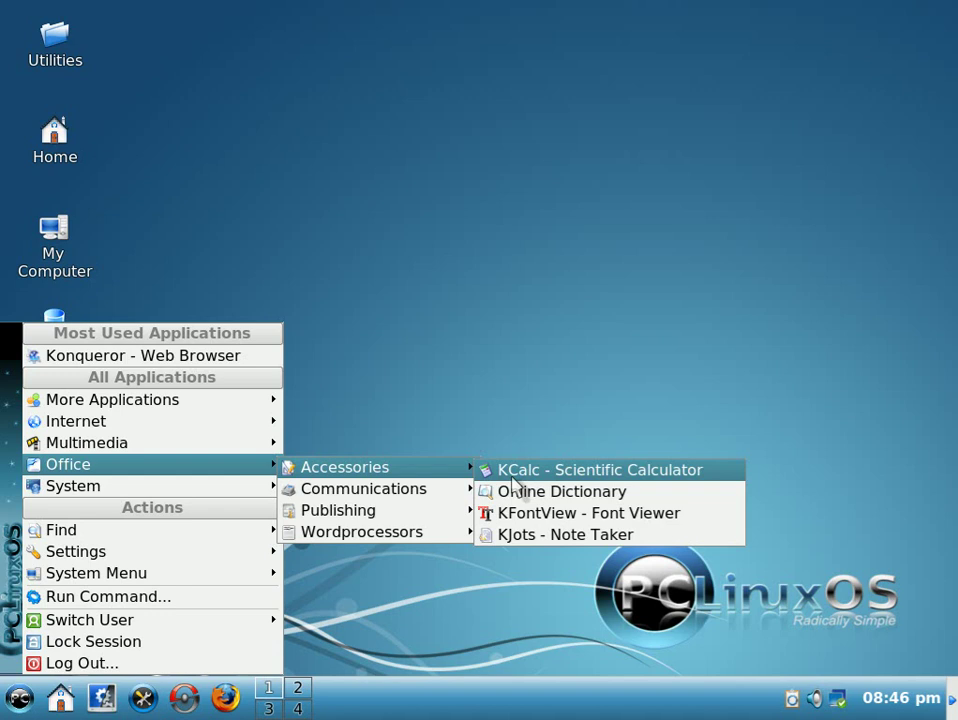
pyautogui.moveTo(452, 496)
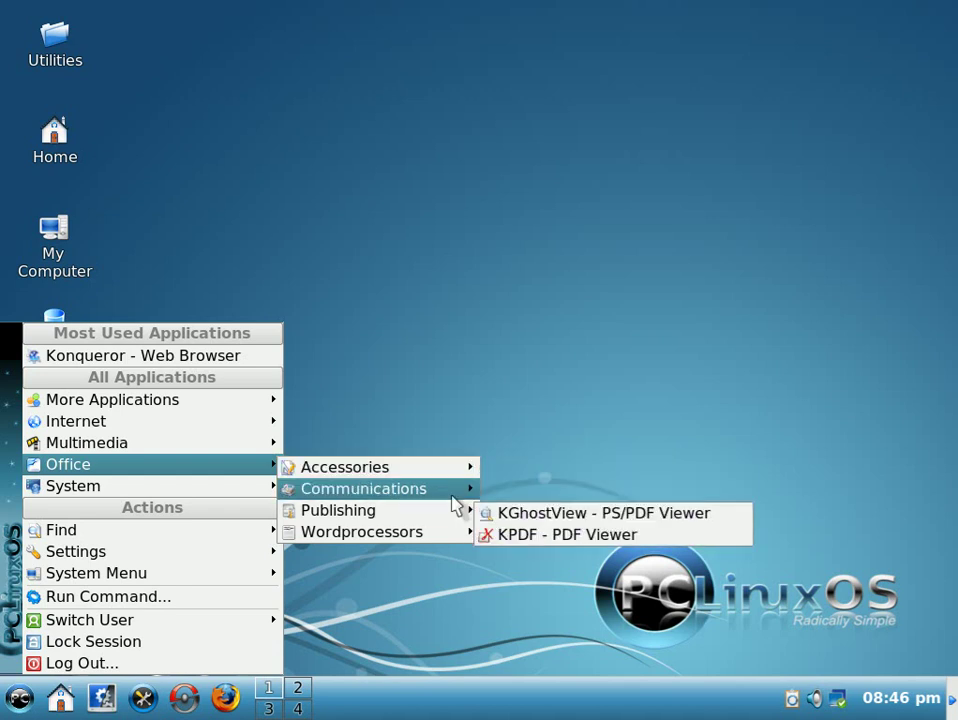
pyautogui.moveTo(485, 500)
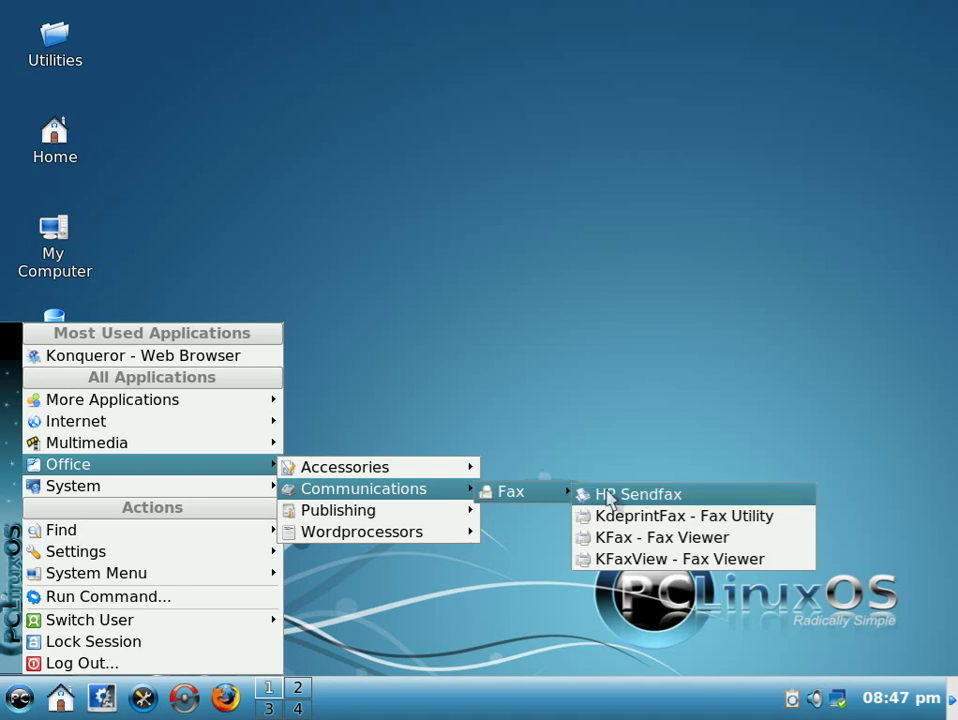
pyautogui.moveTo(408, 516)
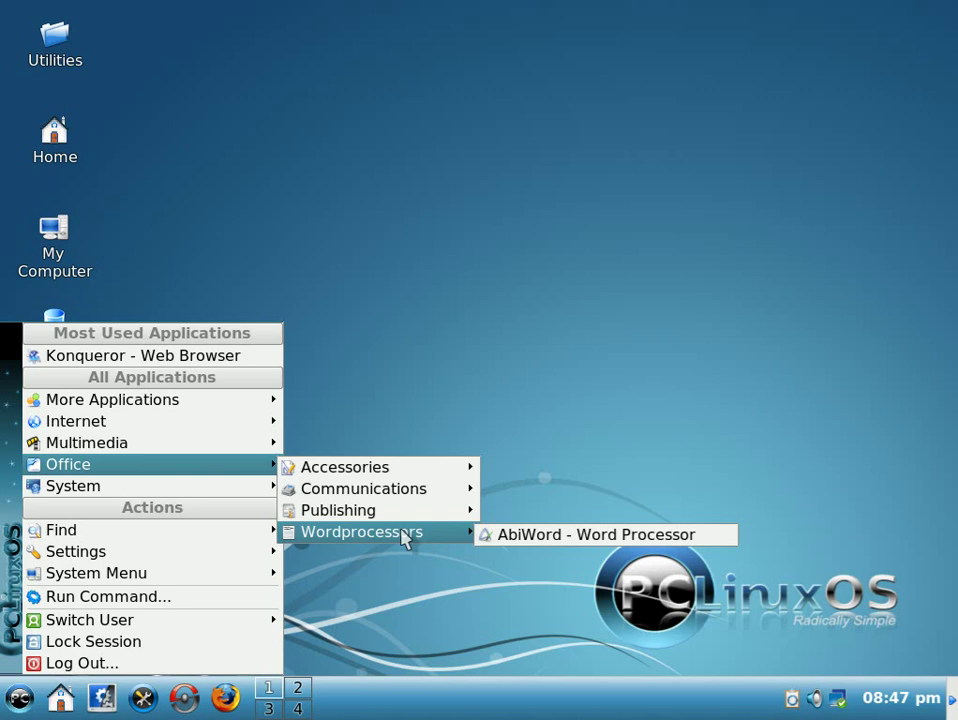
# - Browse System's Archiving, Configuration, Printing, File Tools, Monitoring, Terminals and Sun Java submenus, then More Applications
pyautogui.moveTo(239, 490)
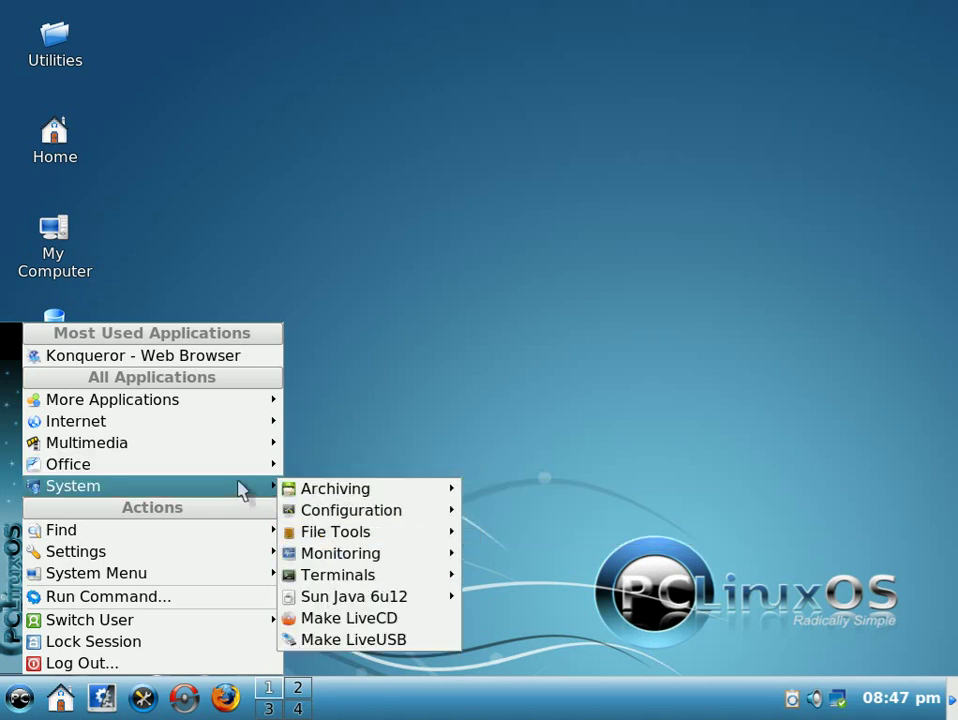
pyautogui.moveTo(310, 488)
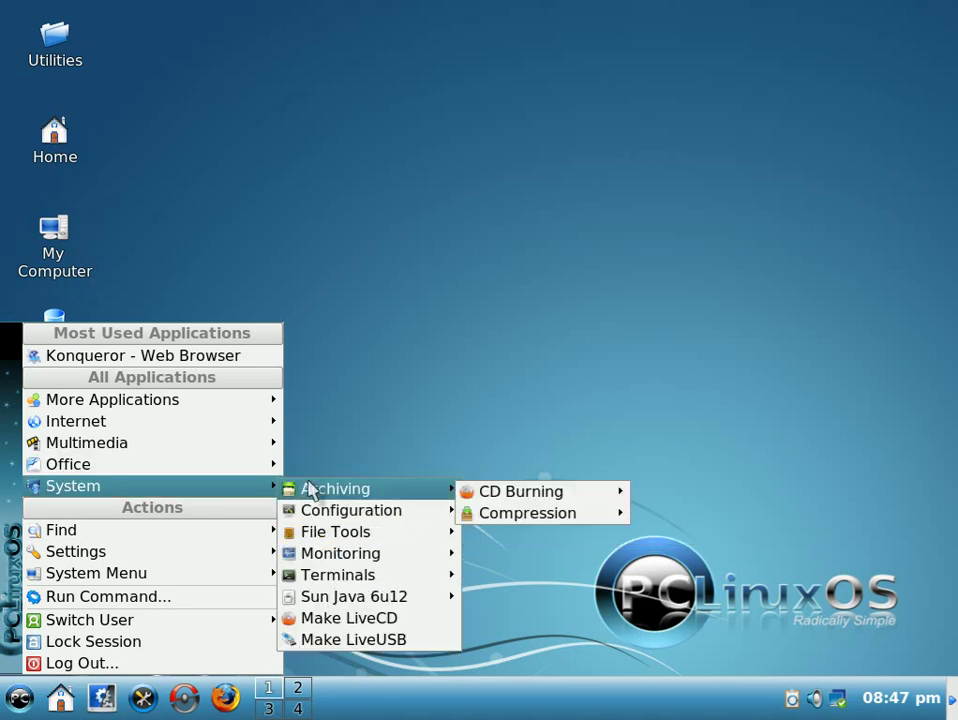
pyautogui.moveTo(490, 503)
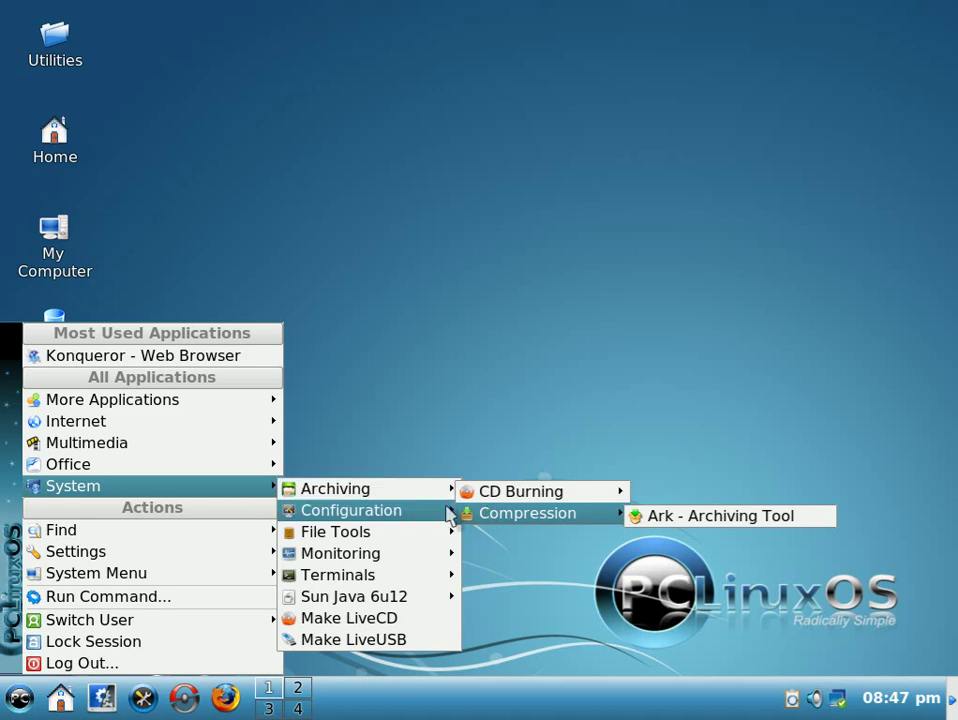
pyautogui.moveTo(446, 514)
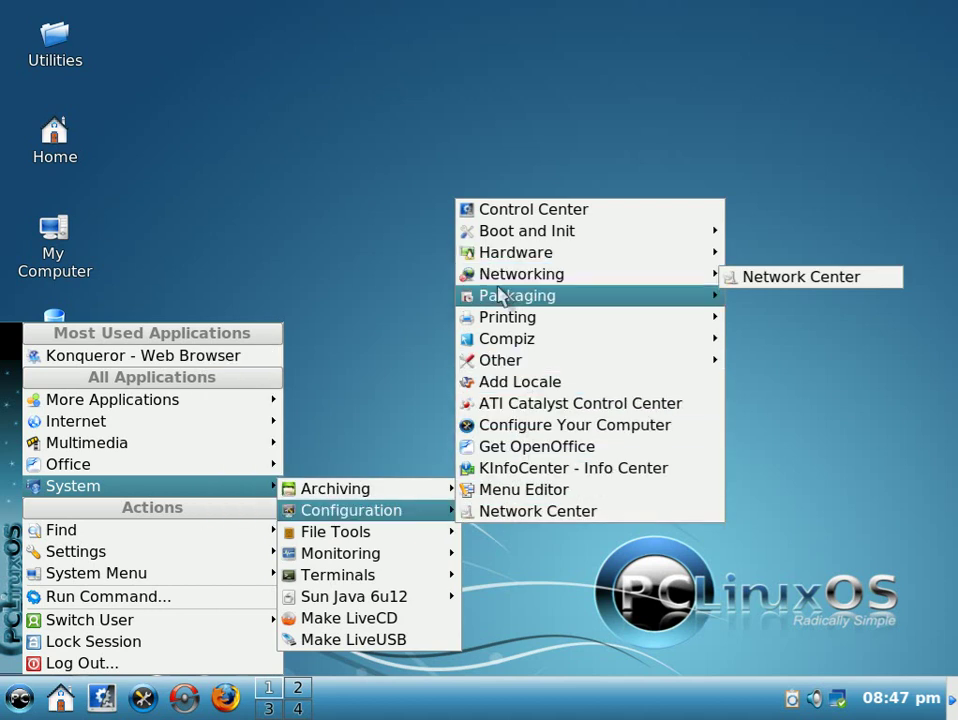
pyautogui.moveTo(497, 317)
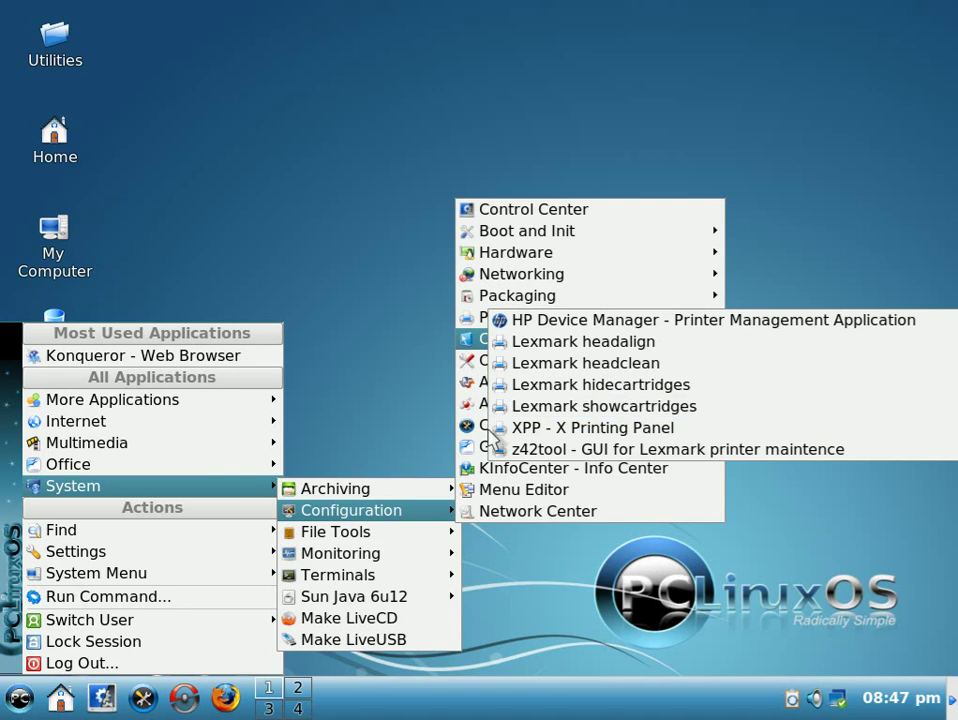
pyautogui.moveTo(405, 540)
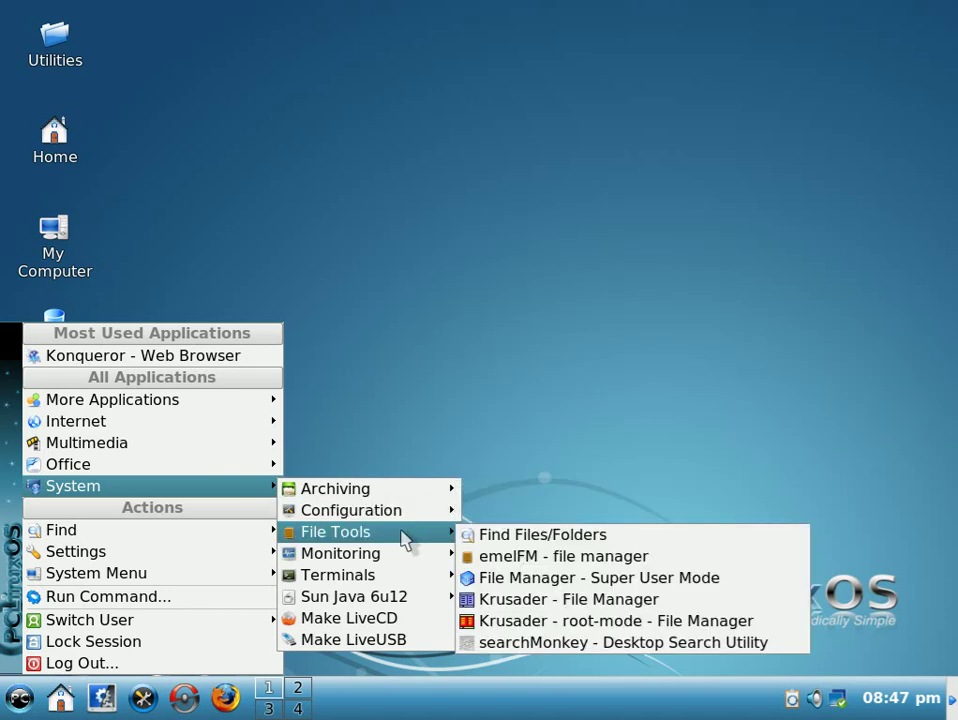
pyautogui.moveTo(400, 563)
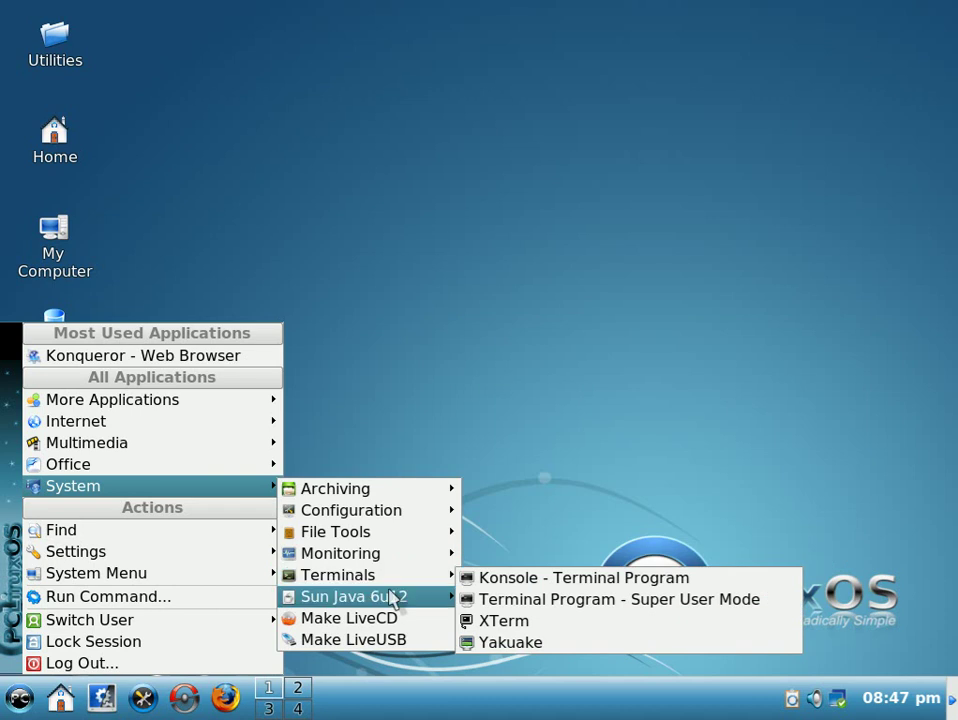
pyautogui.moveTo(392, 598)
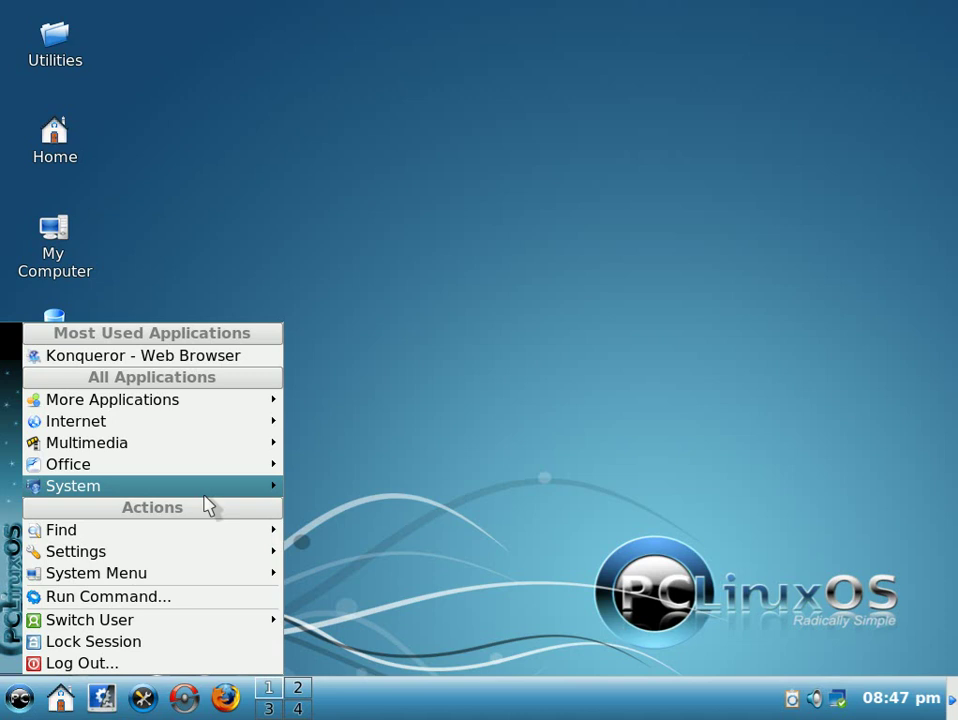
# - Browse Development, Documentation, Editors and Games' Arcade, Puzzles, Strategy submenus, then dismiss the menu
pyautogui.moveTo(207, 410)
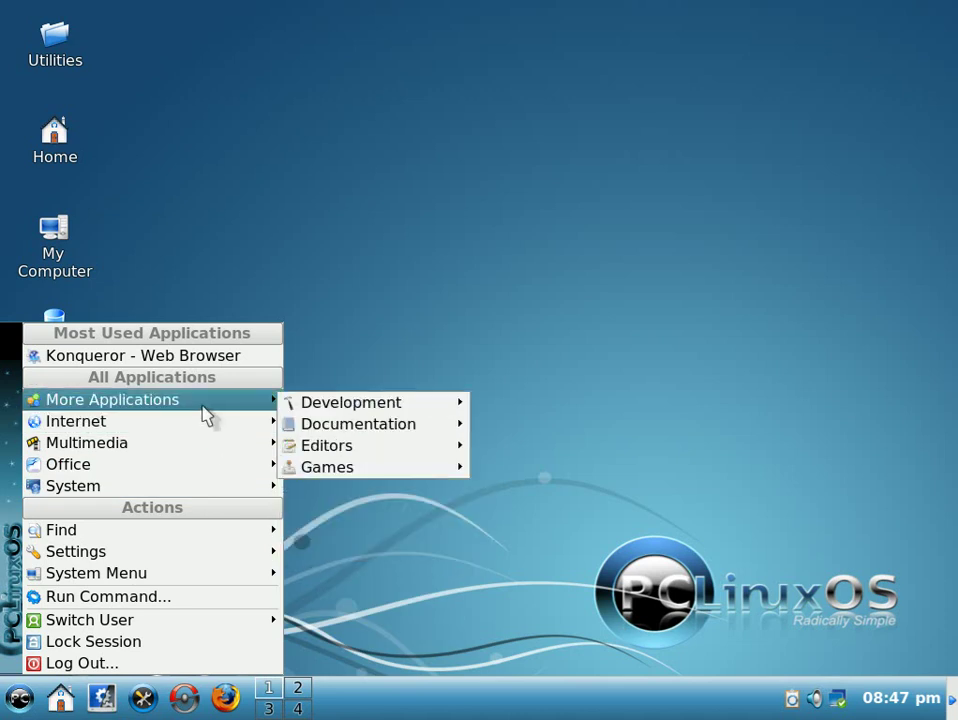
pyautogui.moveTo(295, 404)
pyautogui.moveTo(512, 418)
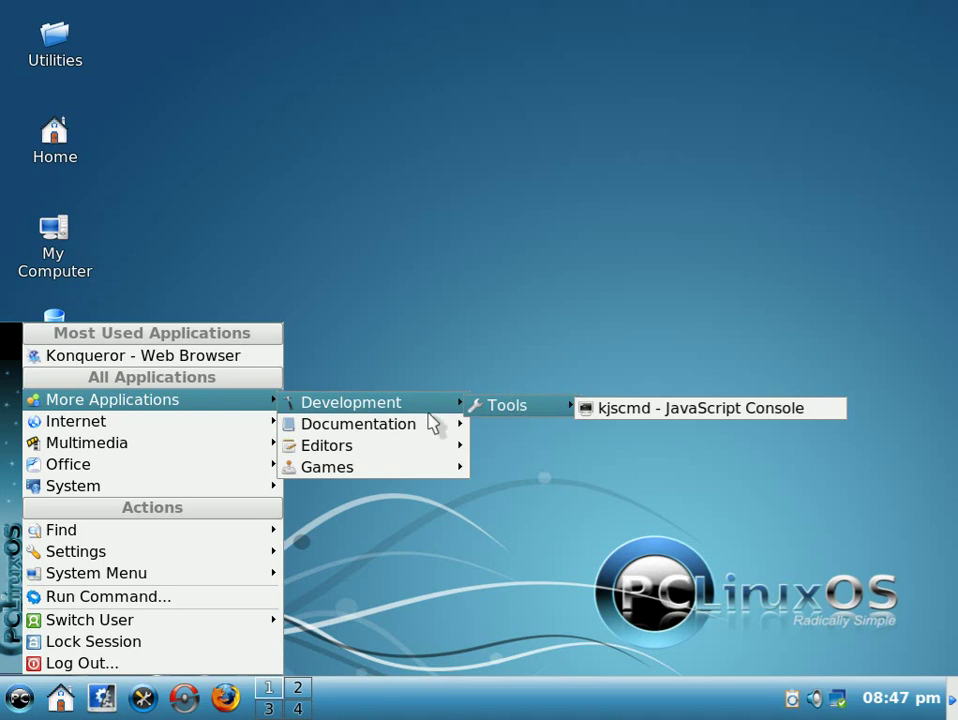
pyautogui.moveTo(430, 425)
pyautogui.moveTo(416, 448)
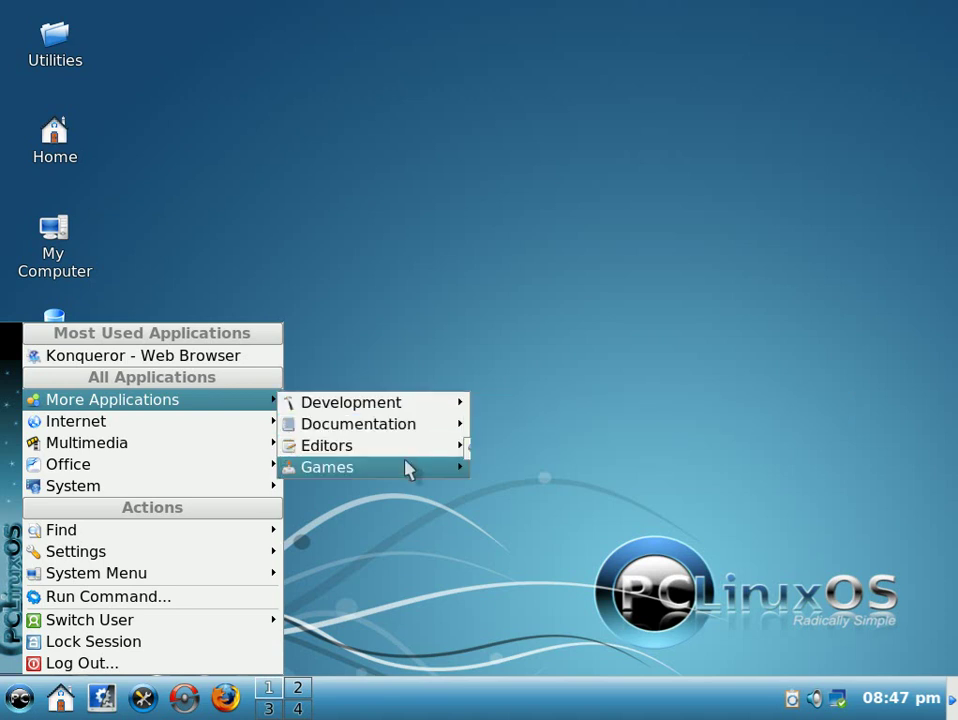
pyautogui.moveTo(486, 478)
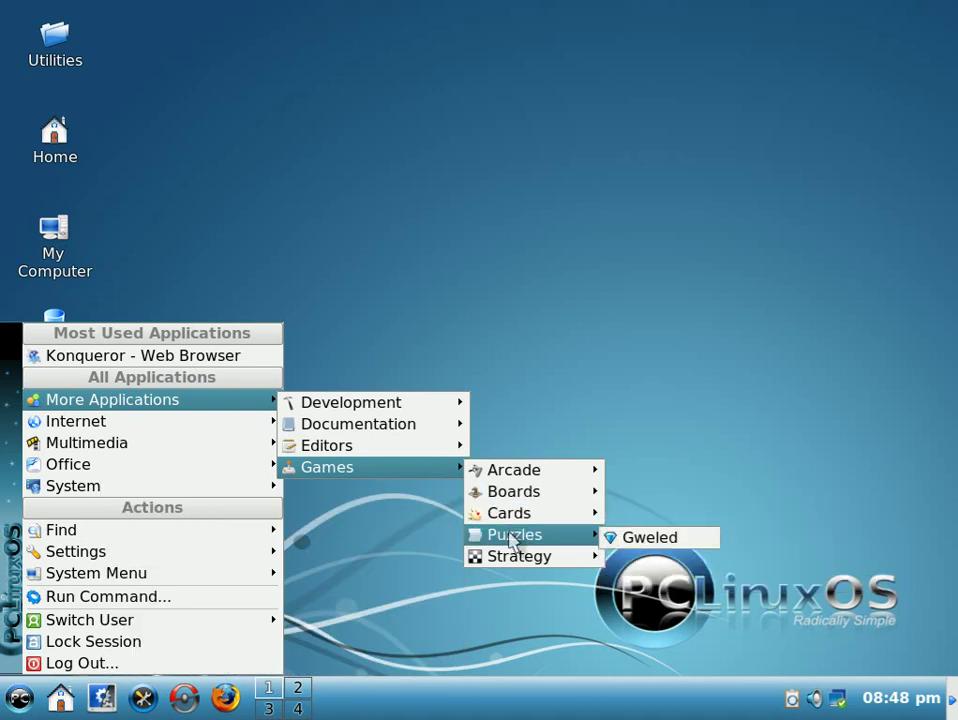
pyautogui.moveTo(505, 555)
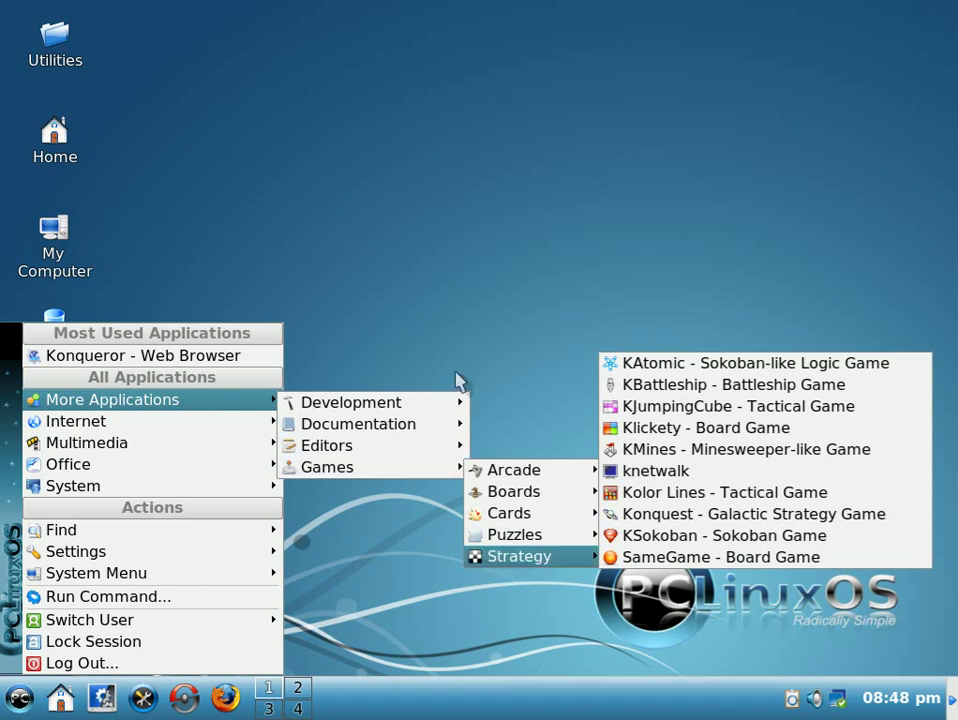
pyautogui.click(443, 302)
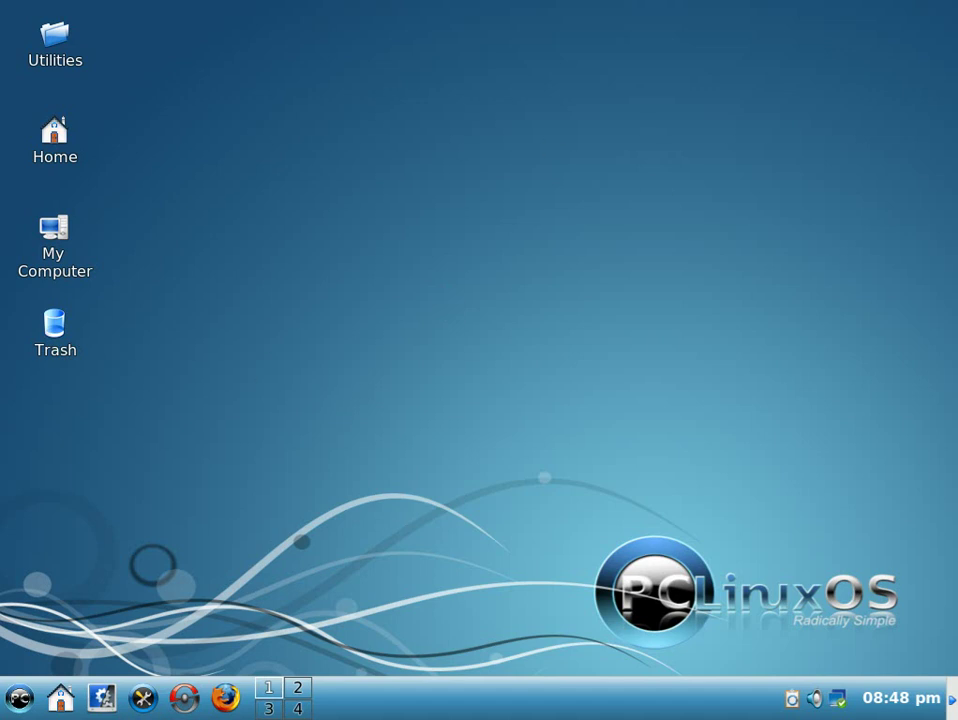